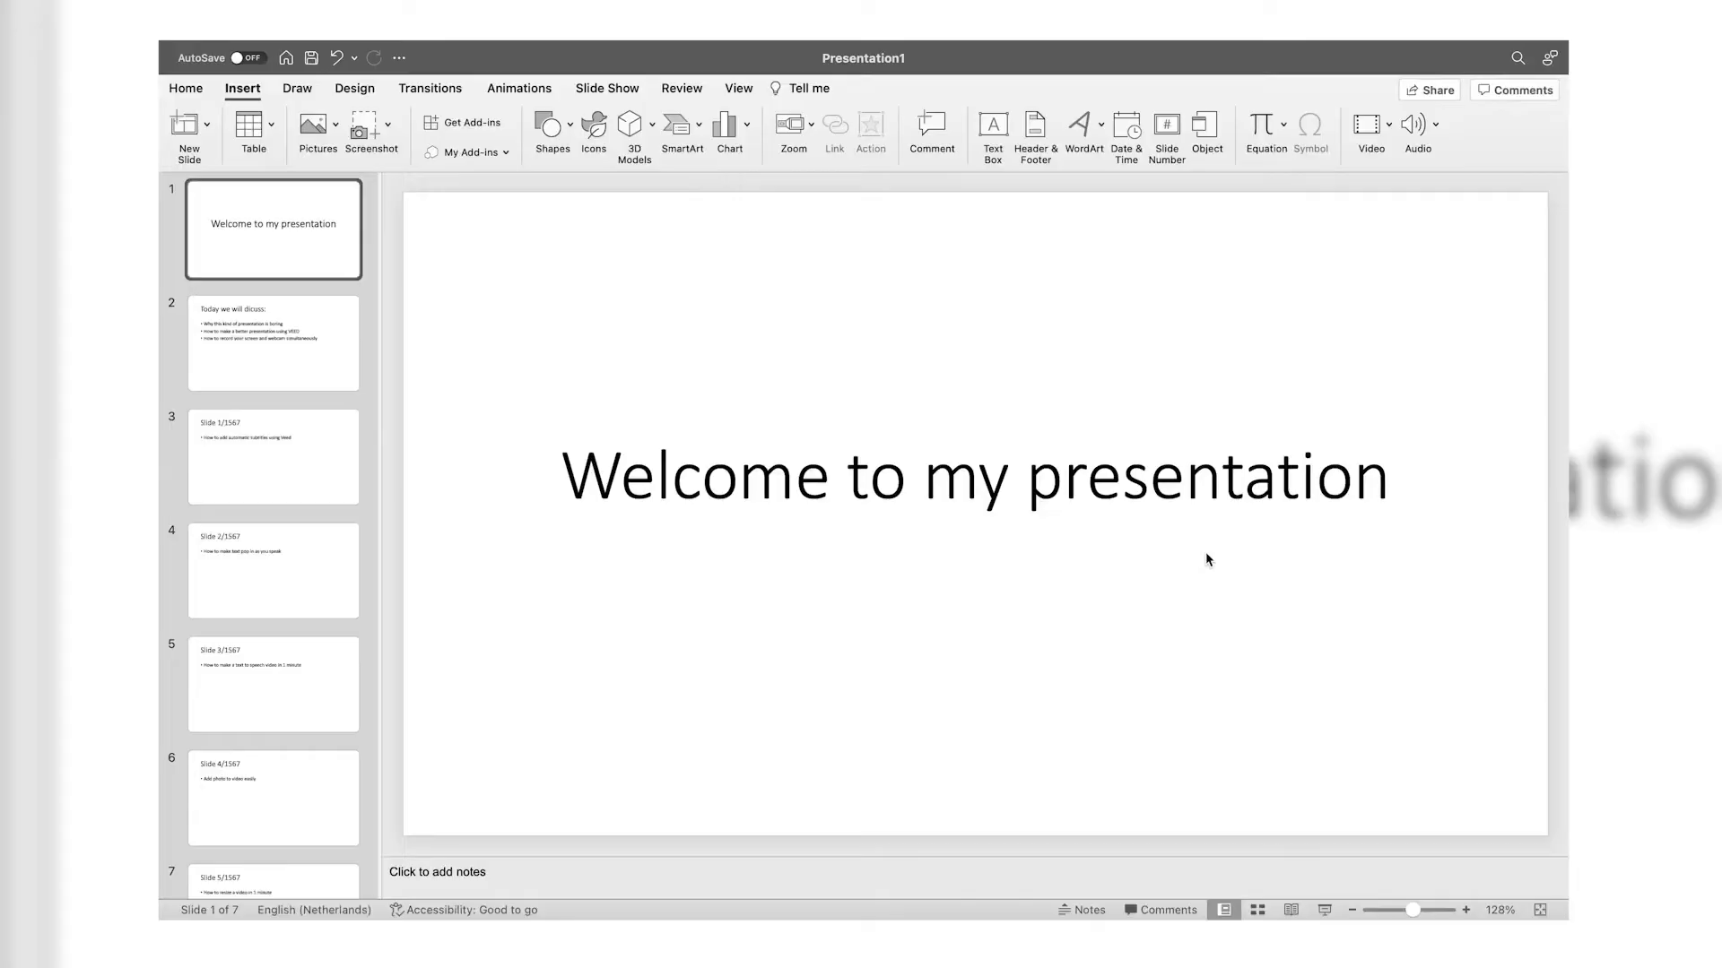
# Allow microphone access so the VEED recorder opens with the webcam feed live
pyautogui.press('Down')
pyautogui.press('Down')
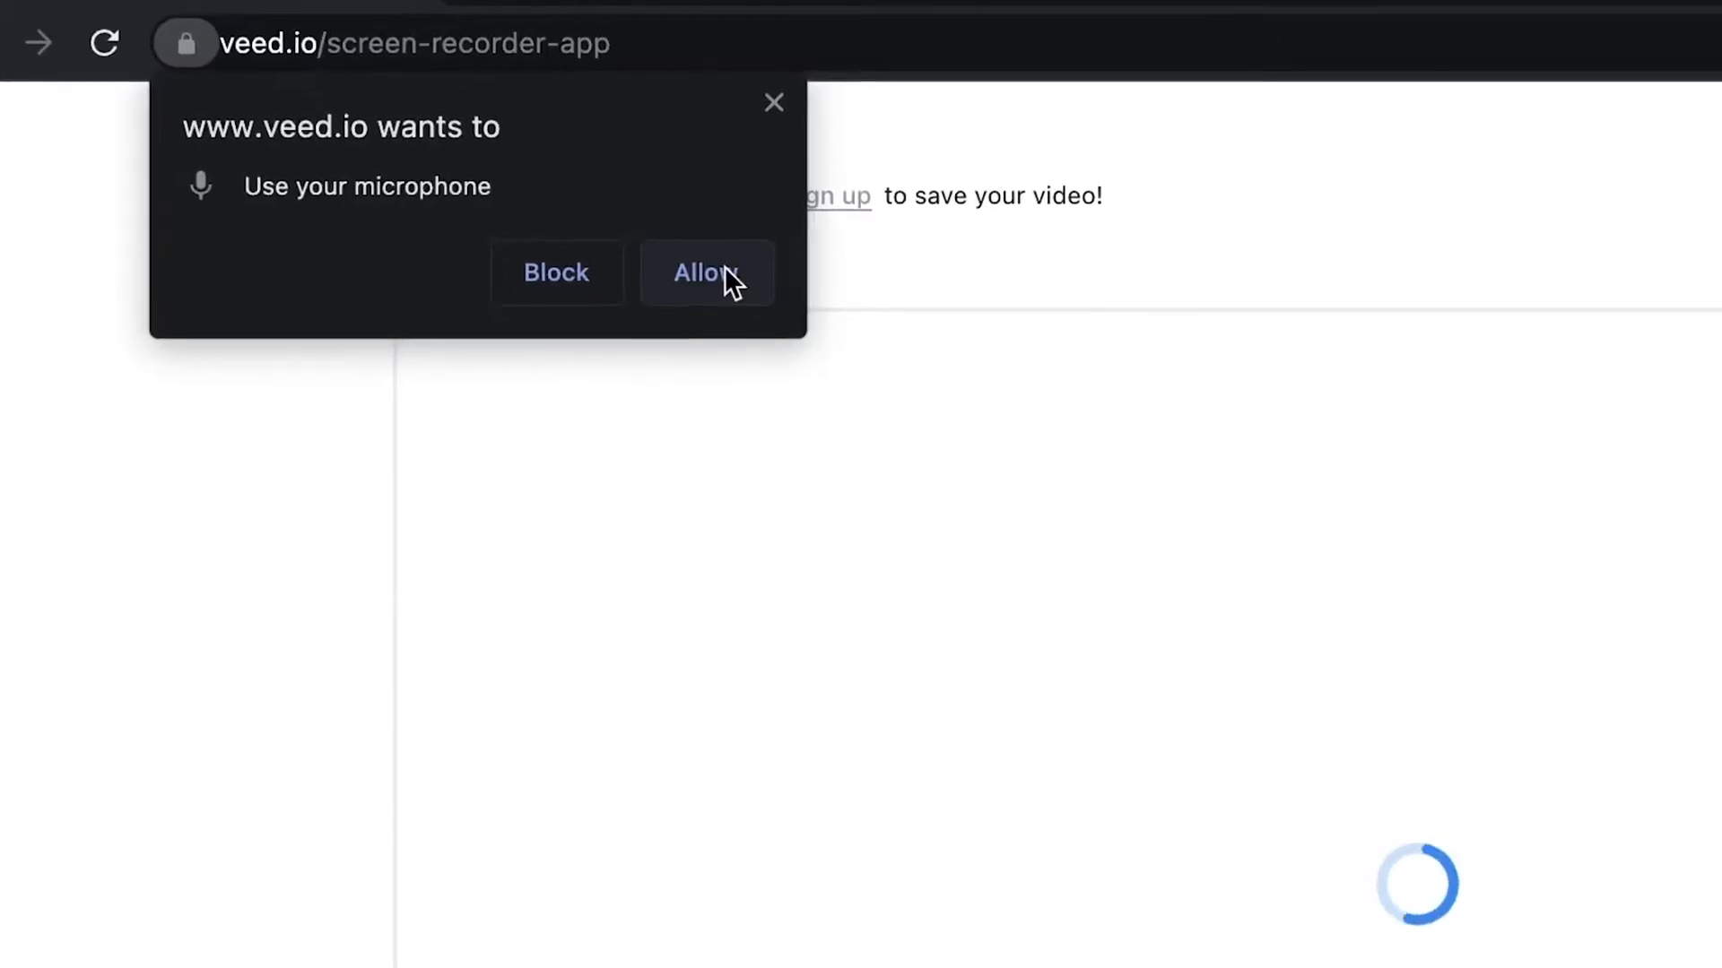
pyautogui.click(708, 272)
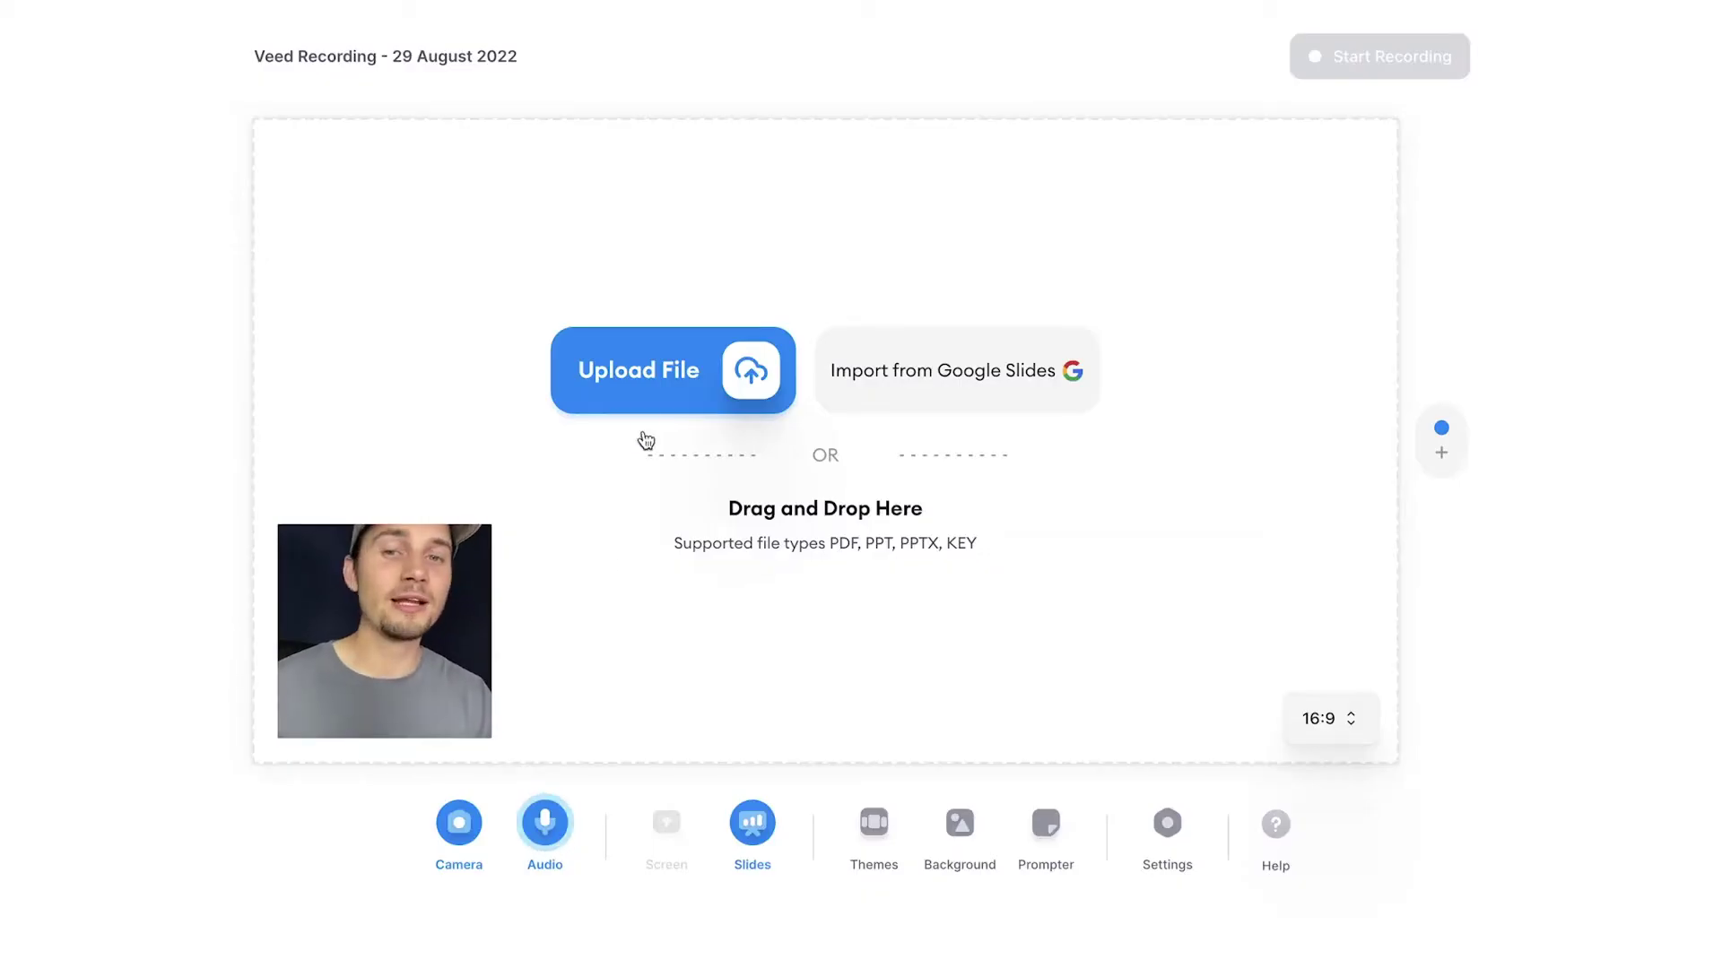
# Upload Work Presentation.pdf (32 slides) into the recorder and step ahead to slide 11
pyautogui.click(655, 400)
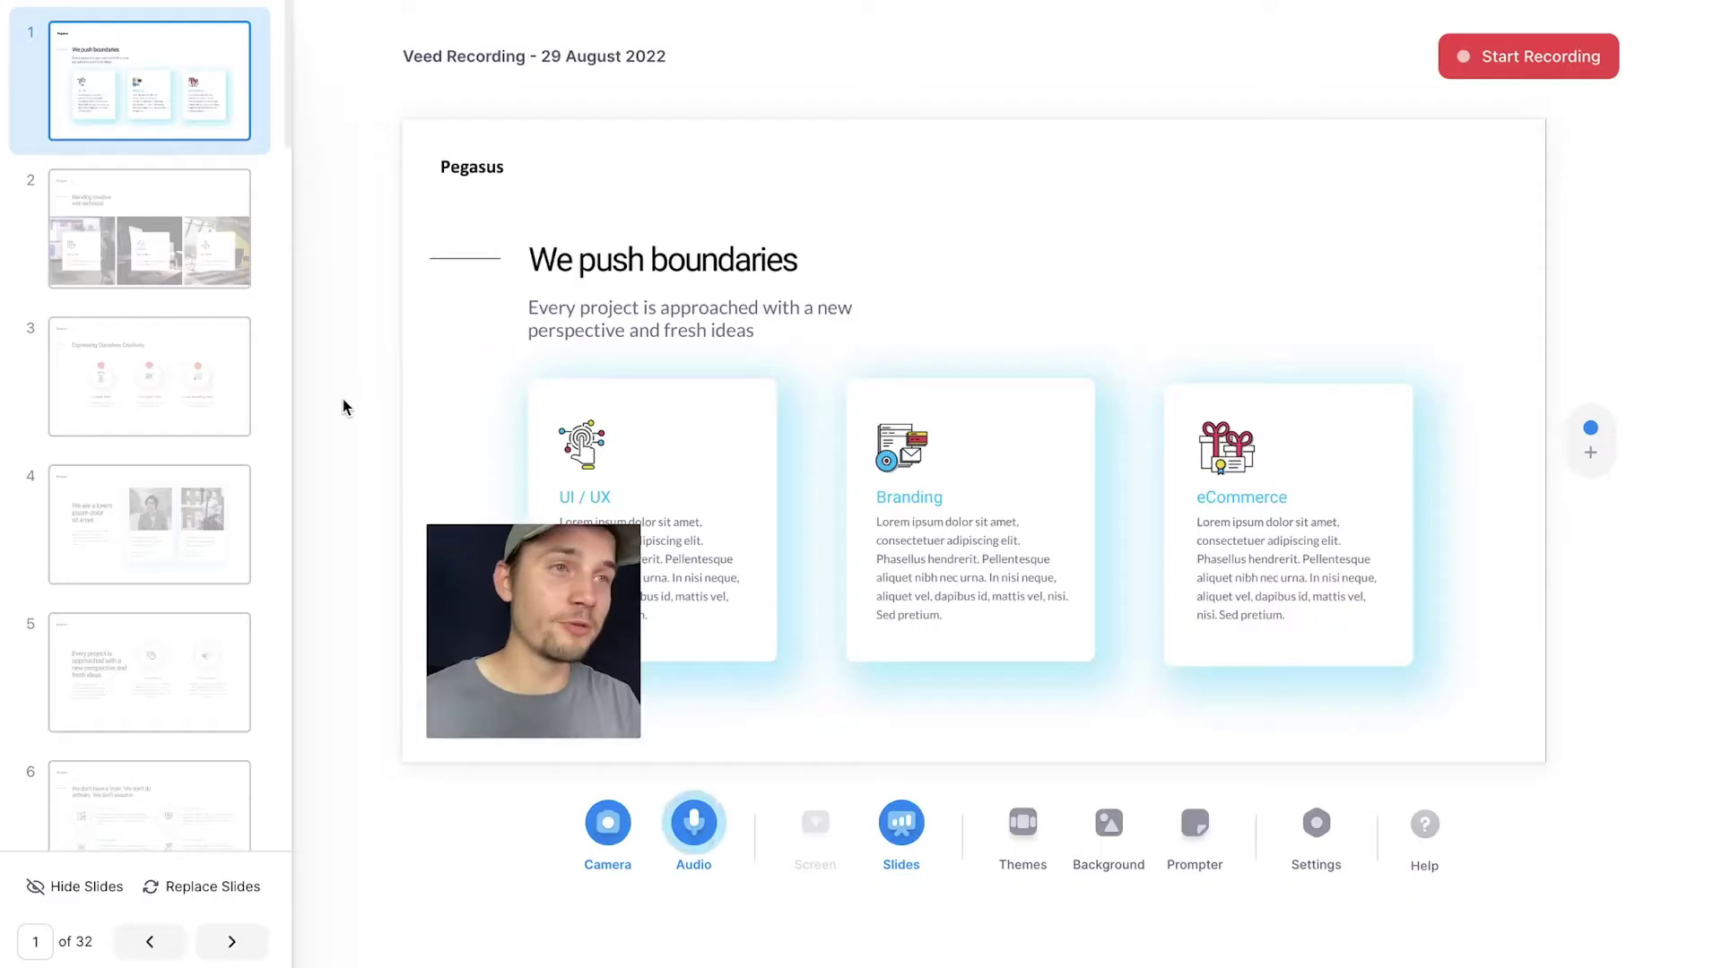
pyautogui.press('Right')
pyautogui.press('Right')
pyautogui.press('Right')
pyautogui.press('Right')
pyautogui.press('Right')
pyautogui.press('Right')
pyautogui.press('Right')
pyautogui.press('Right')
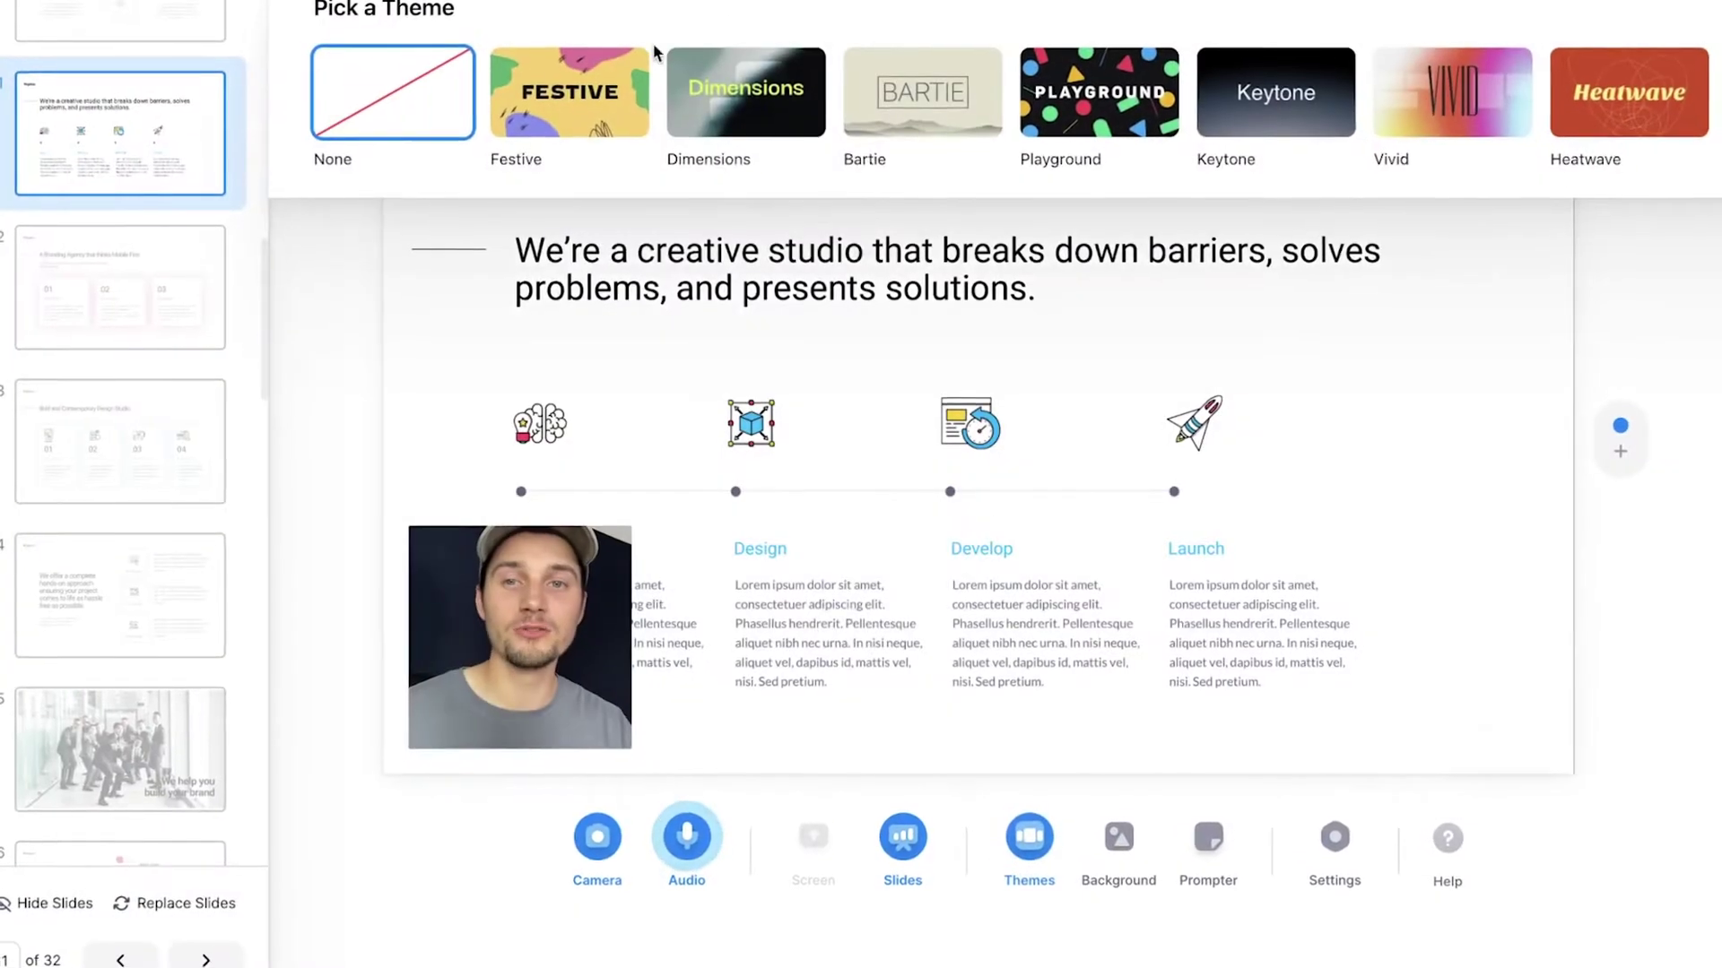
# Try the Festive, Dimensions, Bartie, Playground, Keytone and Vivid recording themes
pyautogui.click(574, 36)
pyautogui.click(774, 39)
pyautogui.click(924, 86)
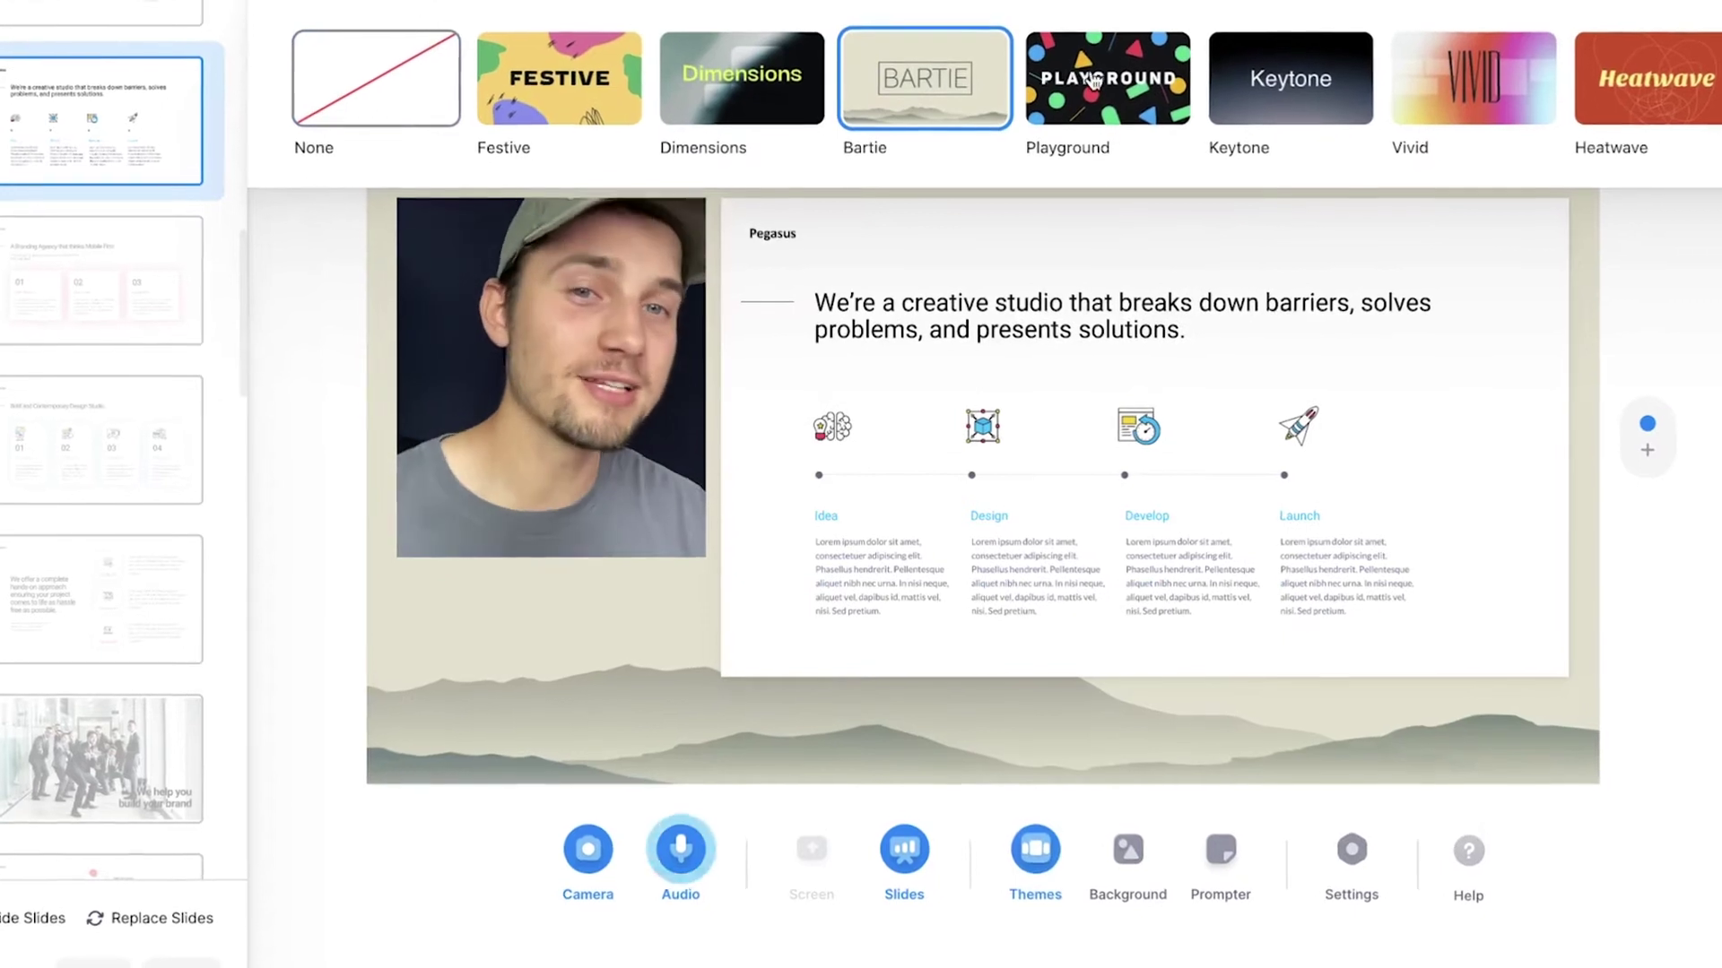
pyautogui.click(1103, 85)
pyautogui.click(1280, 90)
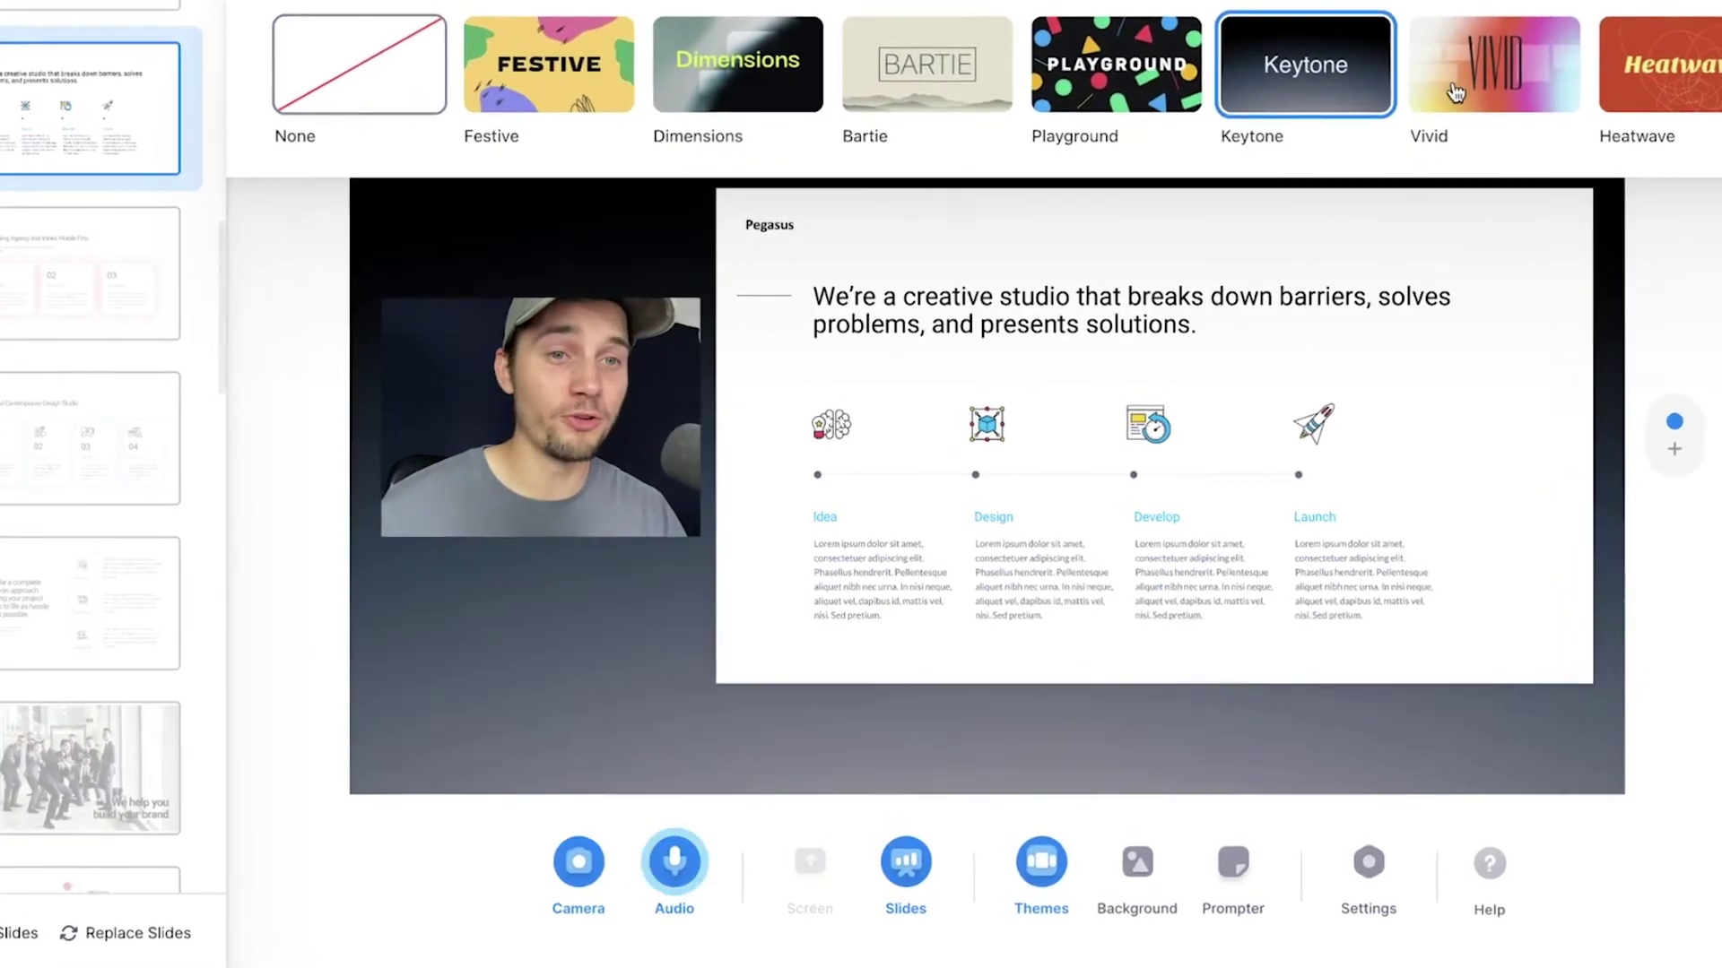
pyautogui.click(1484, 72)
# Set the background image to the blue gradient after trying peach, purple and blue-red
pyautogui.click(1132, 856)
pyautogui.click(1043, 484)
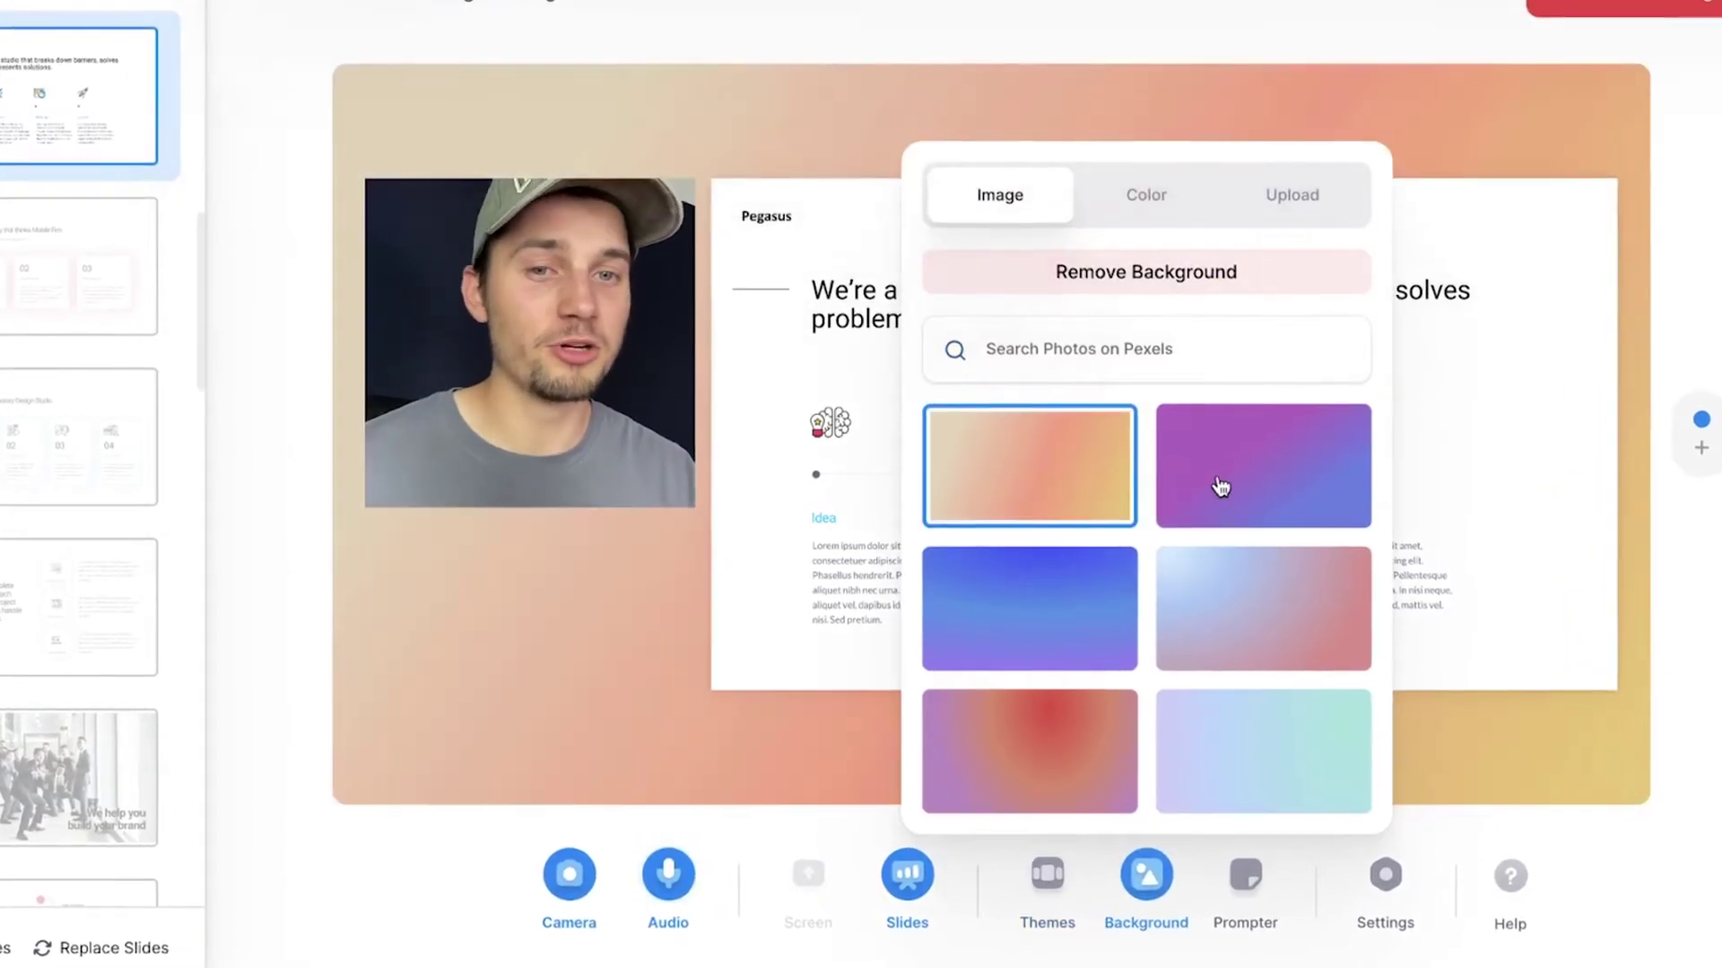
pyautogui.click(1225, 487)
pyautogui.click(1220, 563)
pyautogui.click(1025, 628)
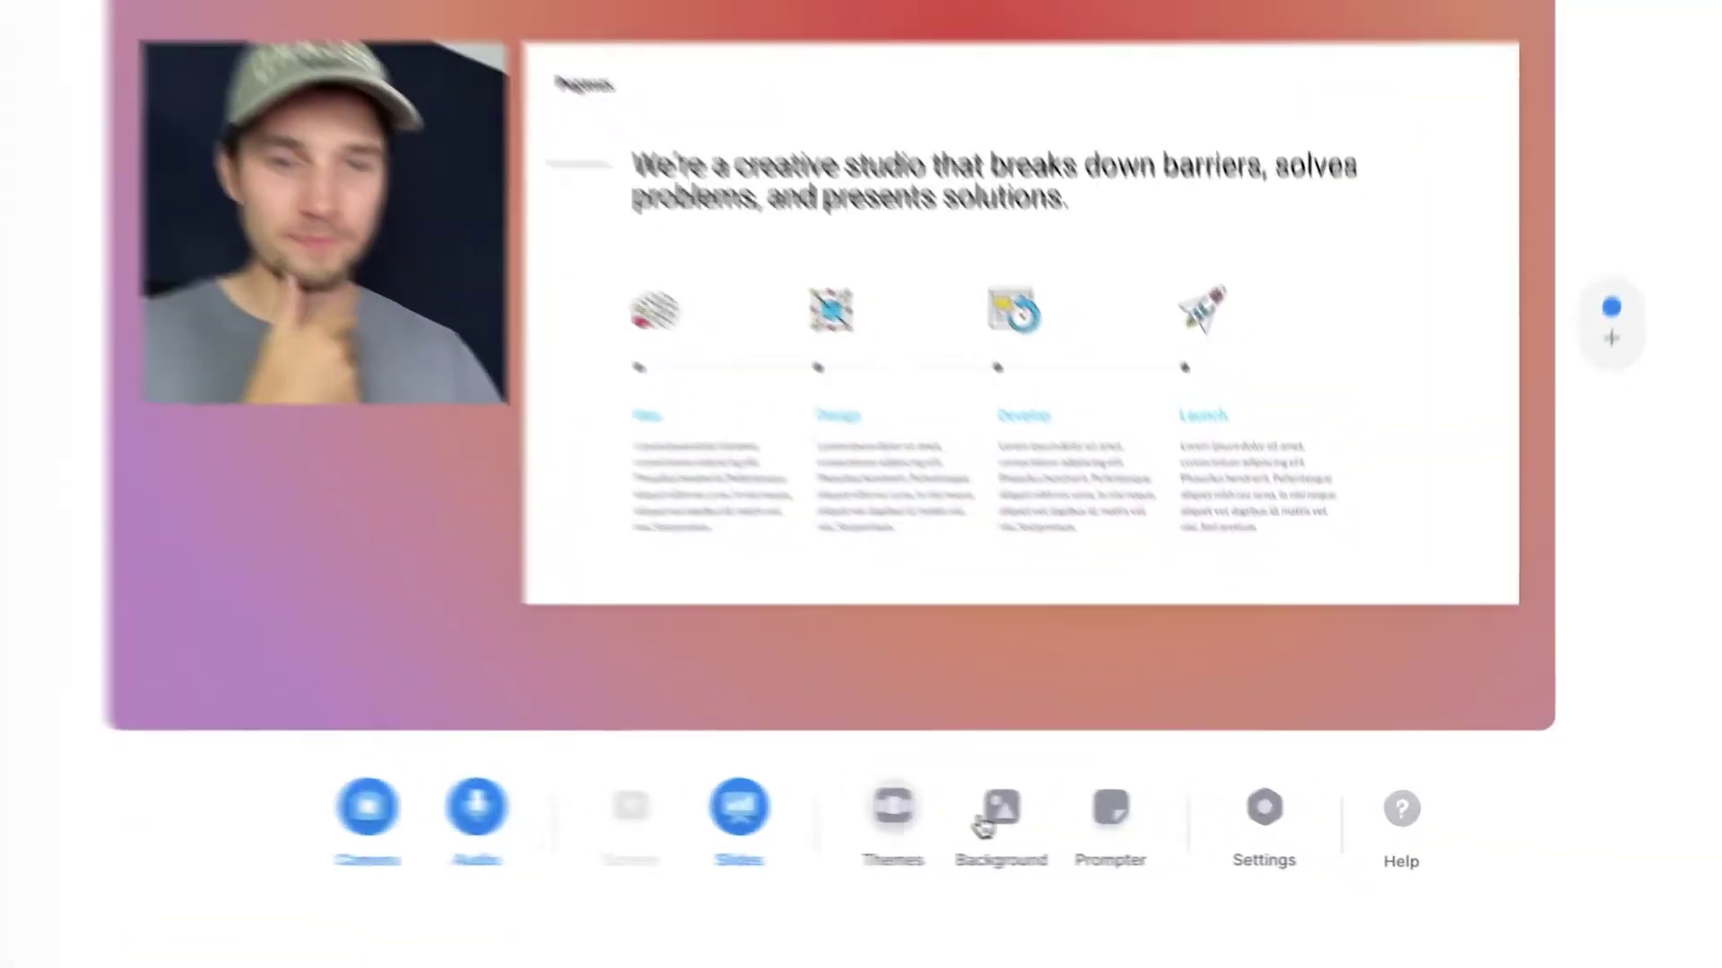
# Delete all placeholder text from the teleprompter script
pyautogui.click(1110, 807)
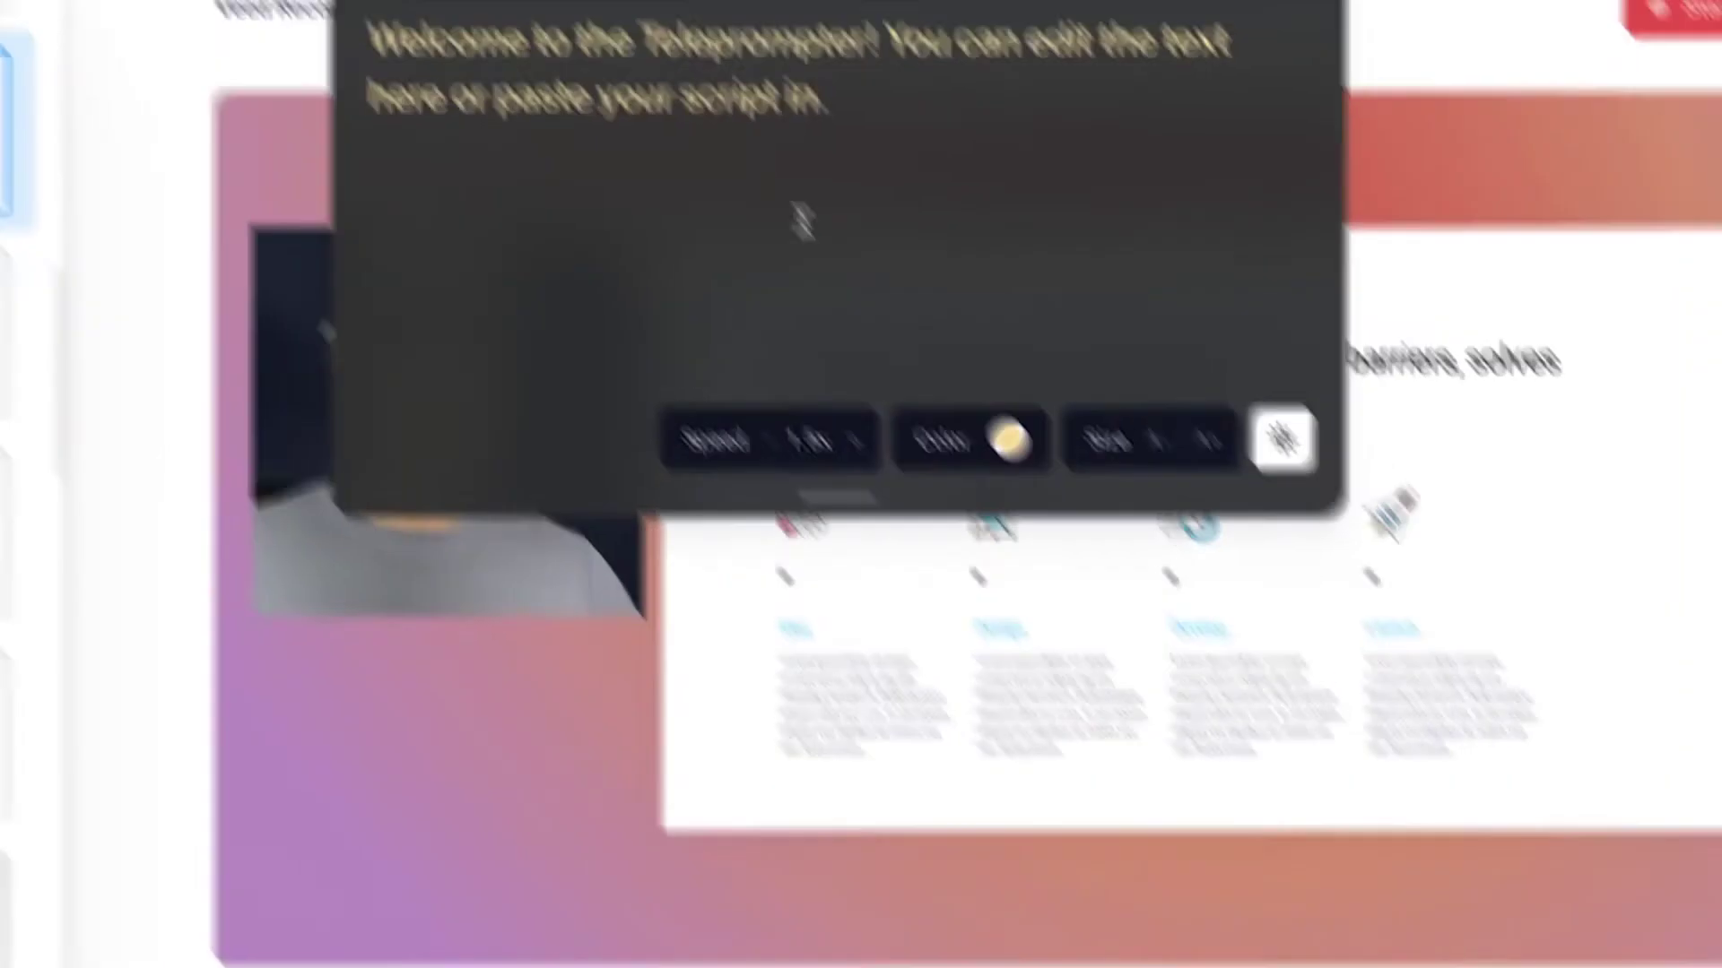
pyautogui.hotkey('ctrl', 'a')
pyautogui.press('BackSpace')
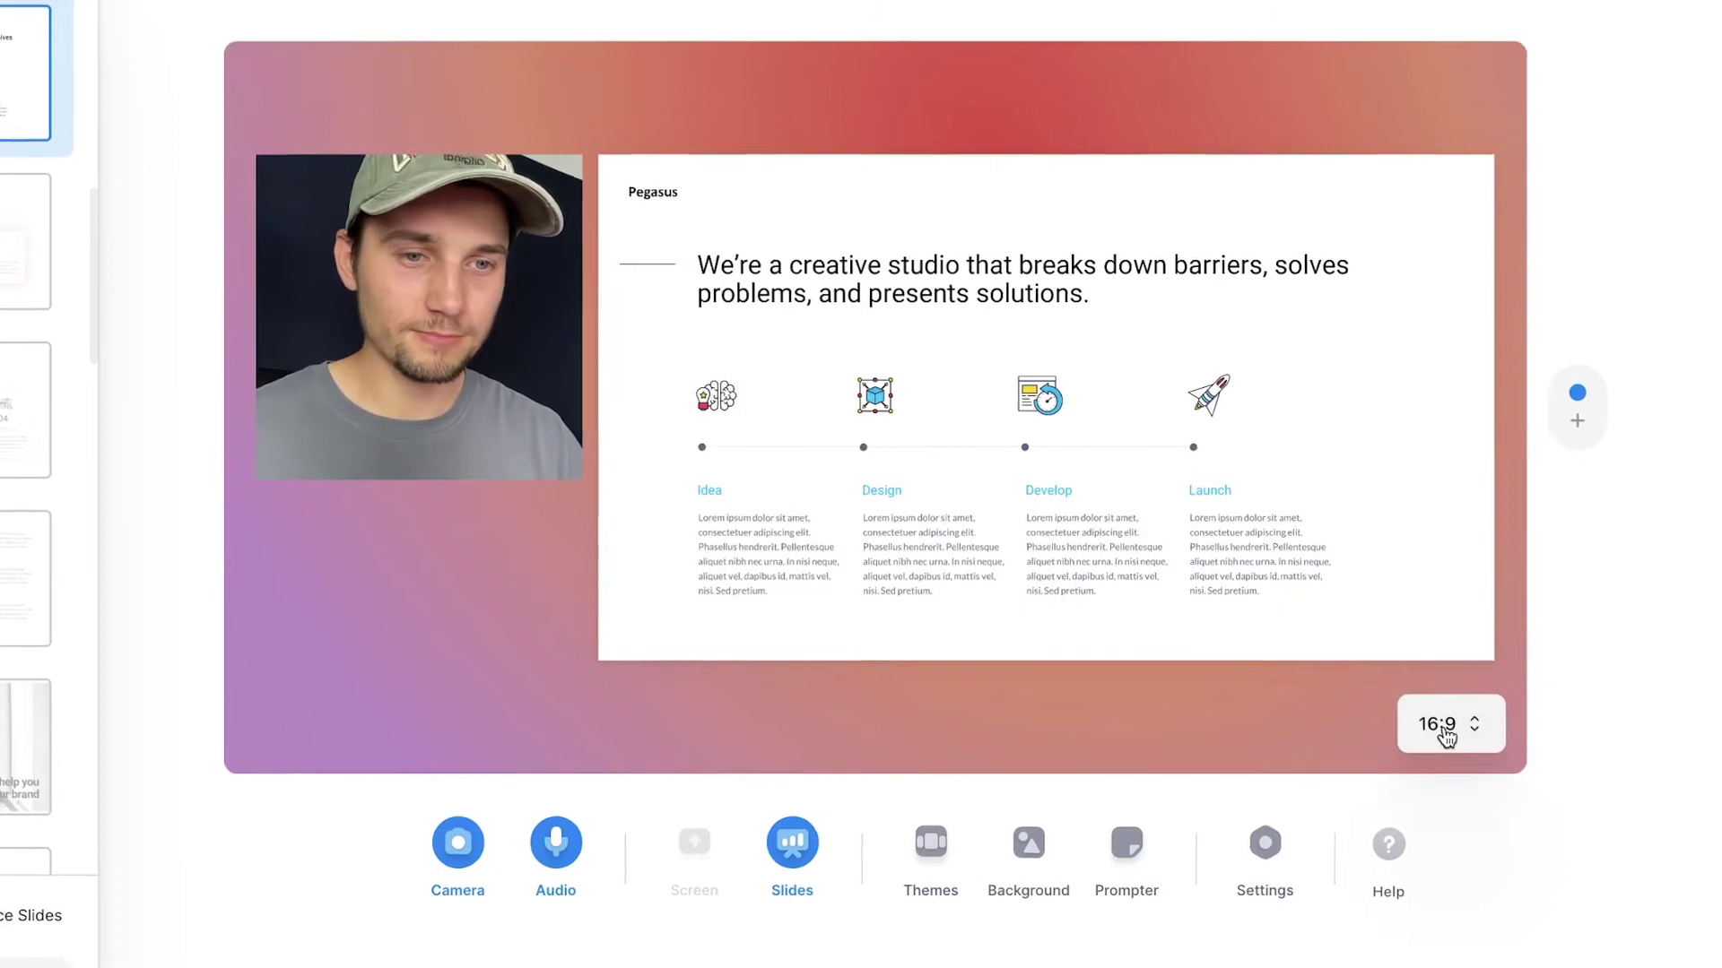
# Set the canvas aspect ratio to 4:5 after trying 1:1 and 9:16
pyautogui.click(1434, 727)
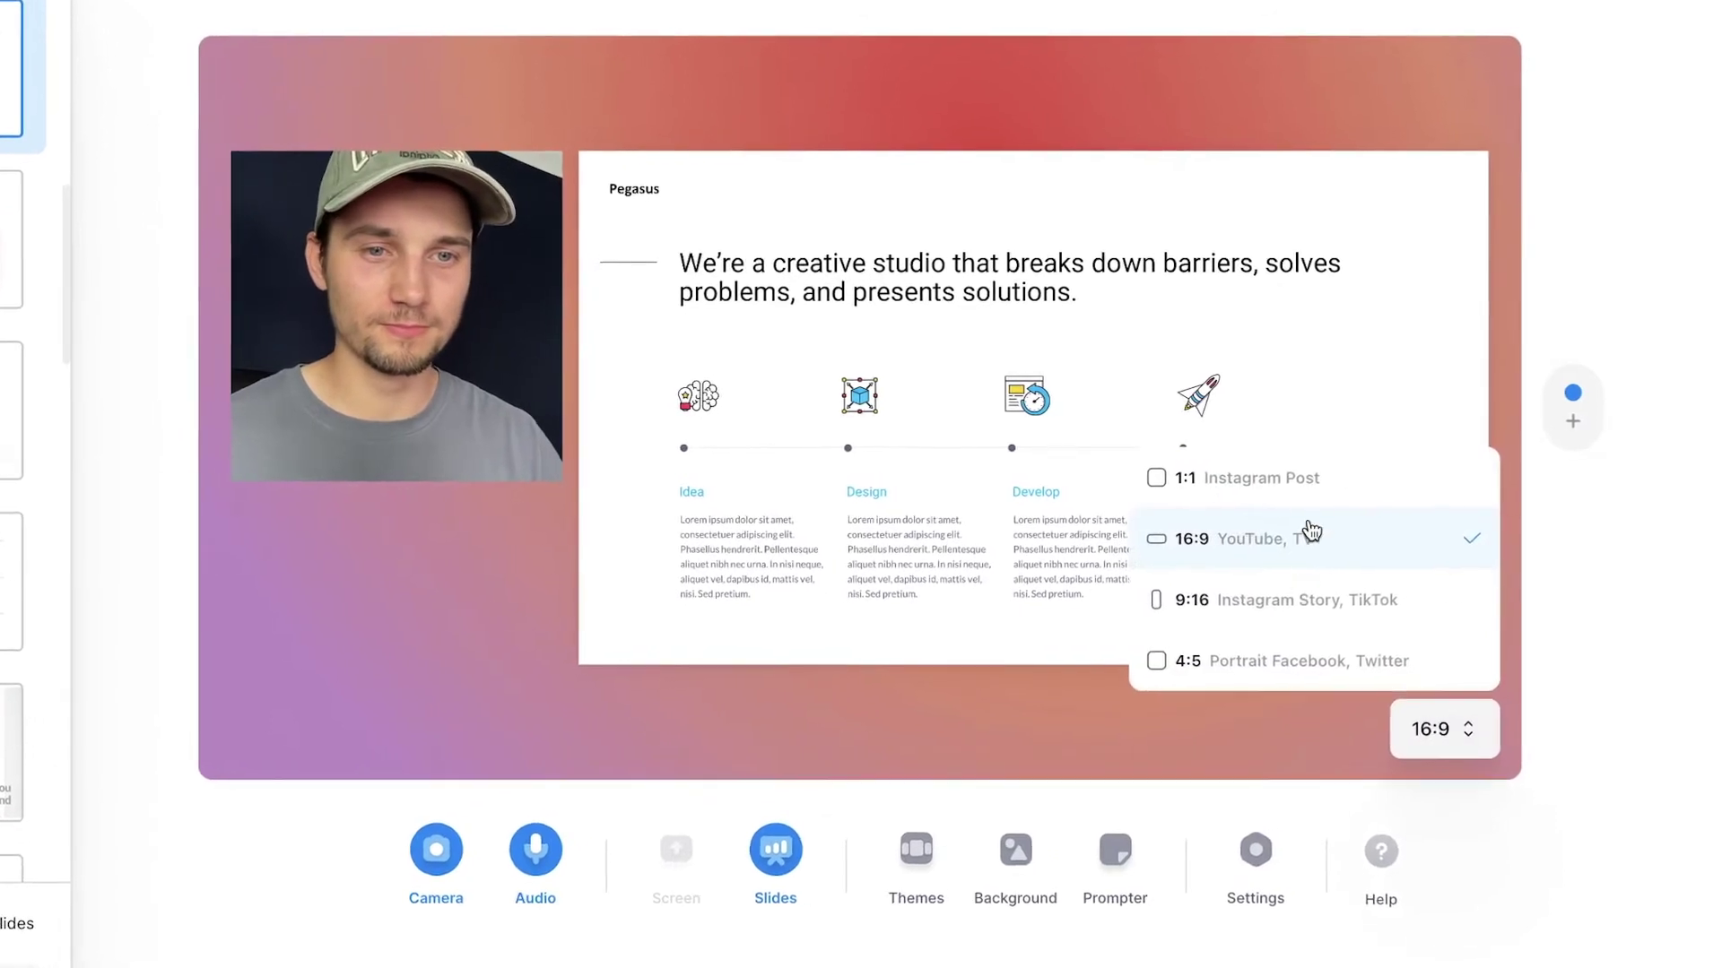
pyautogui.click(1265, 477)
pyautogui.click(1174, 728)
pyautogui.click(1136, 600)
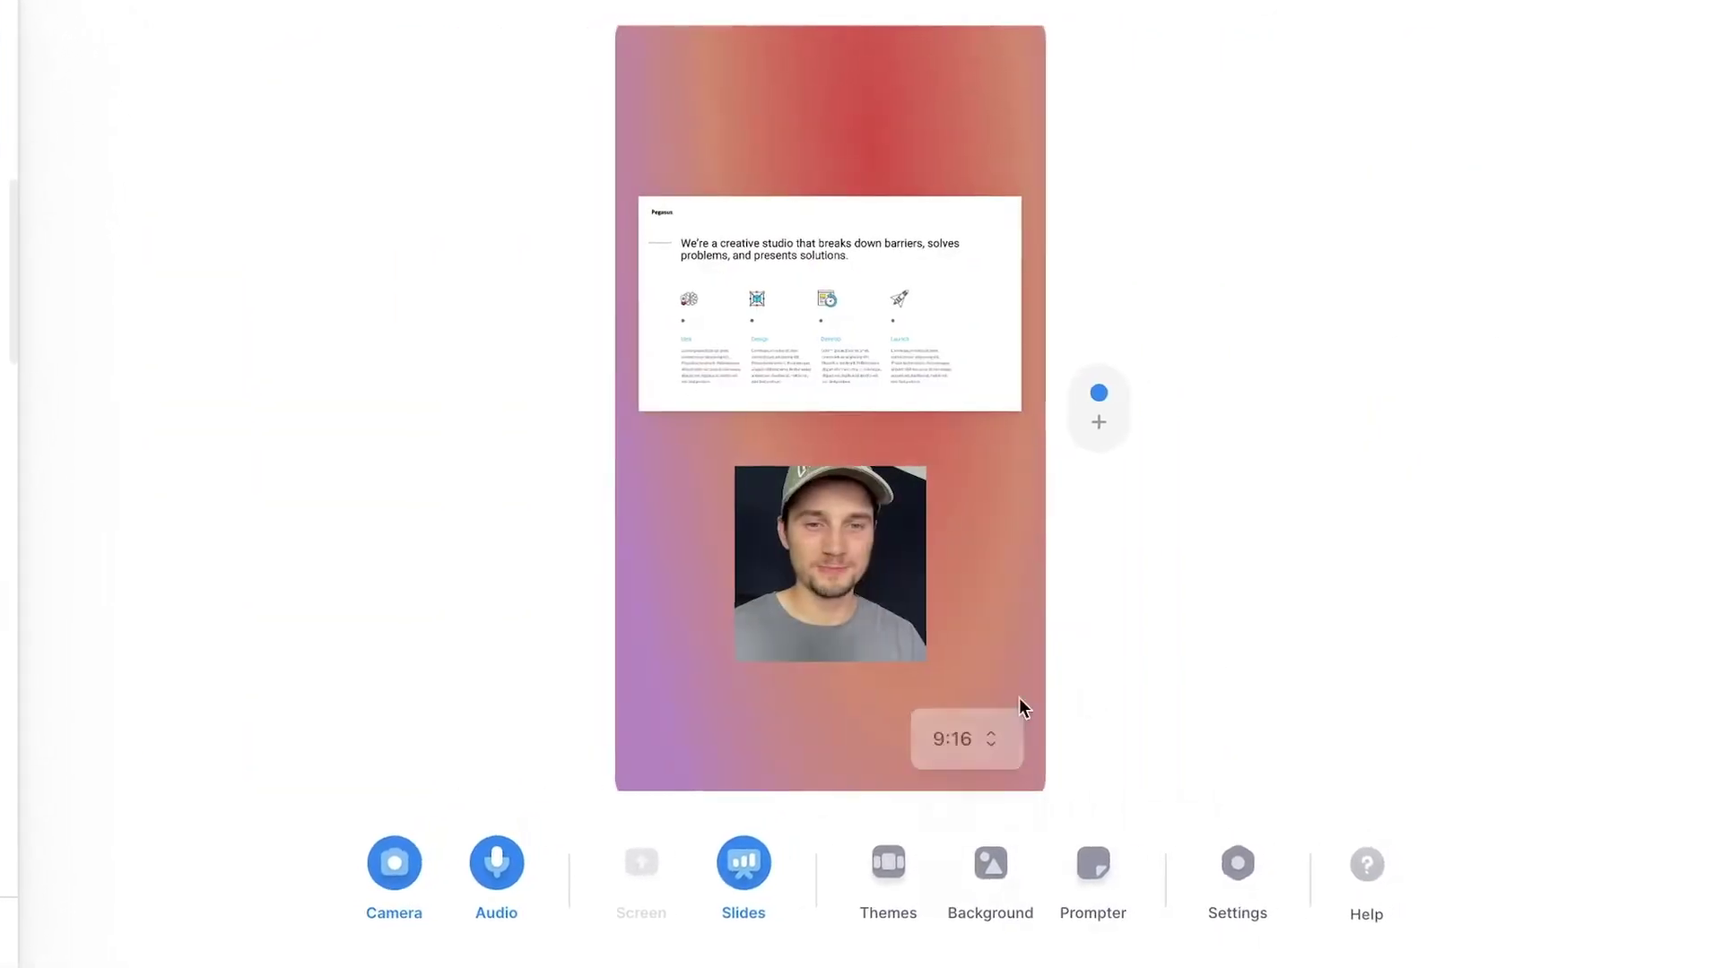
pyautogui.click(926, 678)
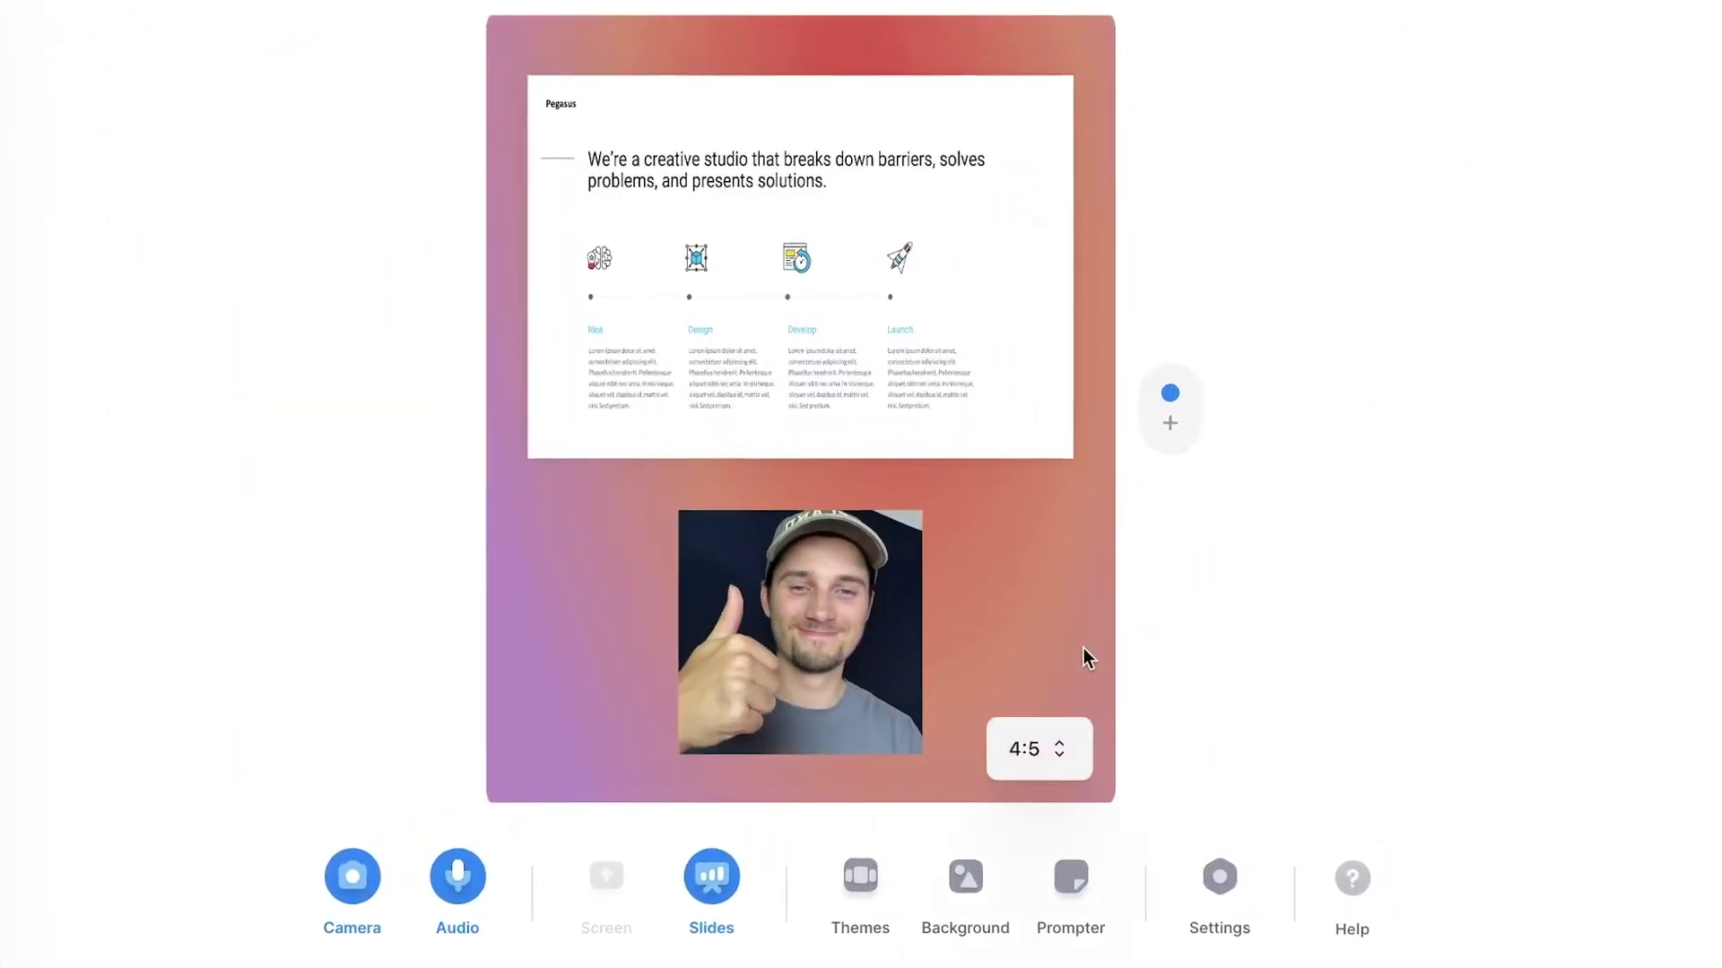
# Select Scarlett Solo USB as the microphone in the recorder's audio settings
pyautogui.click(1219, 877)
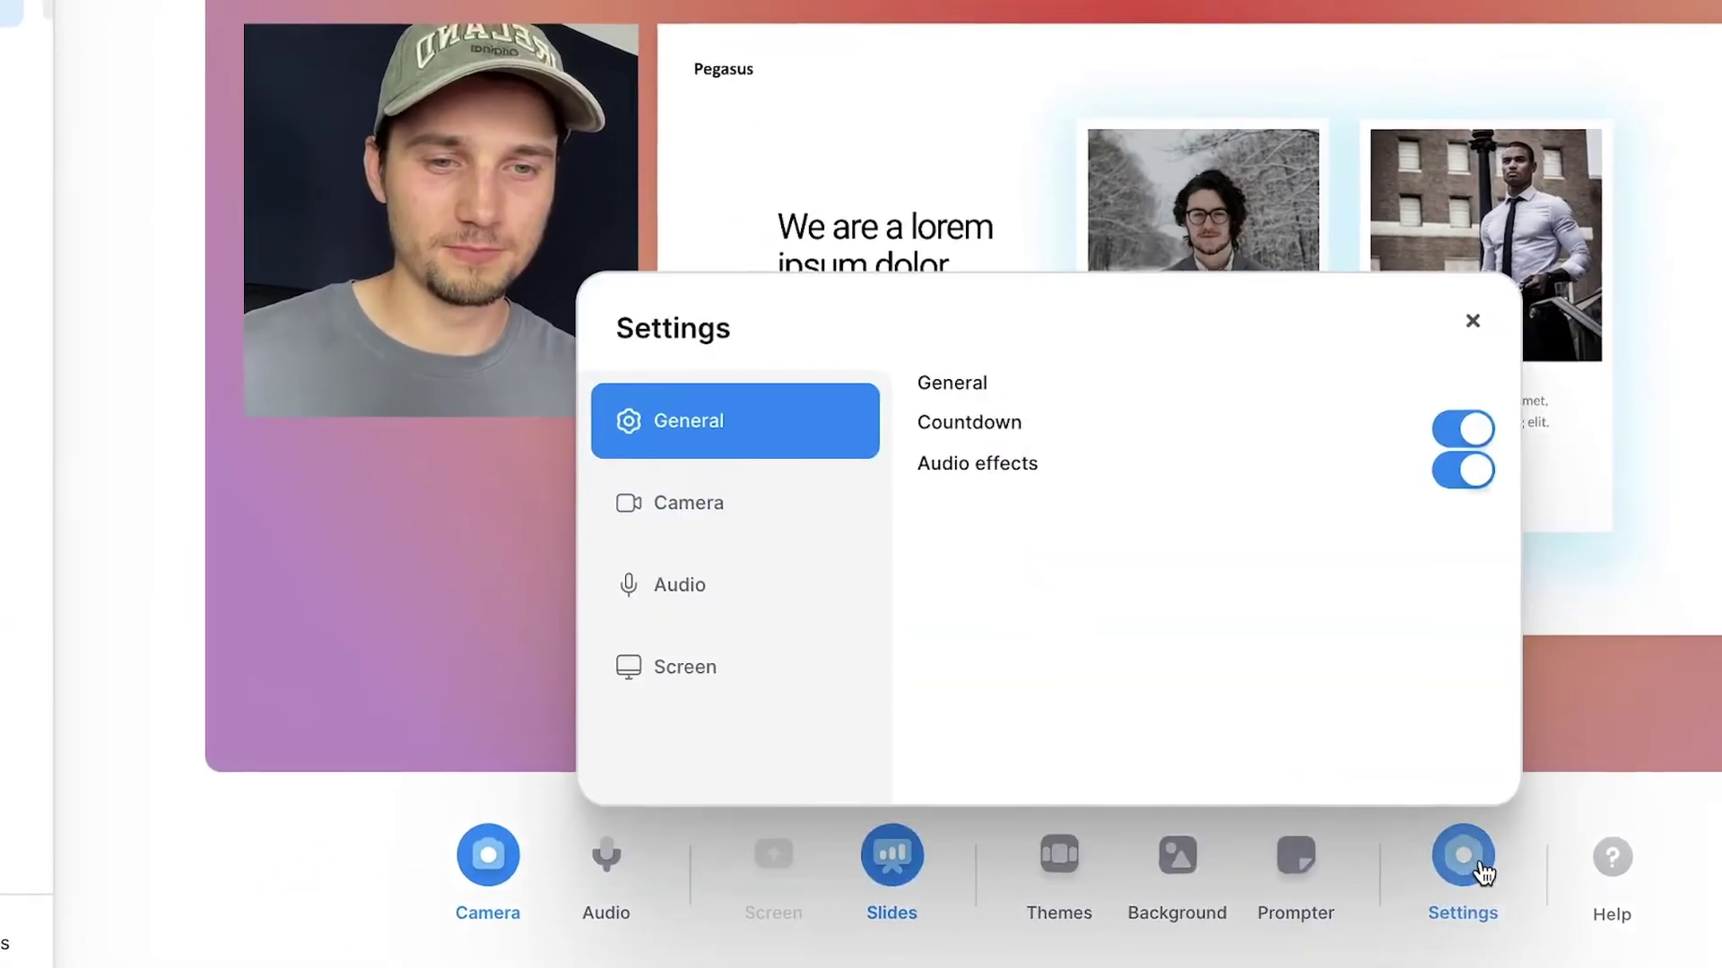
pyautogui.click(807, 503)
pyautogui.click(755, 586)
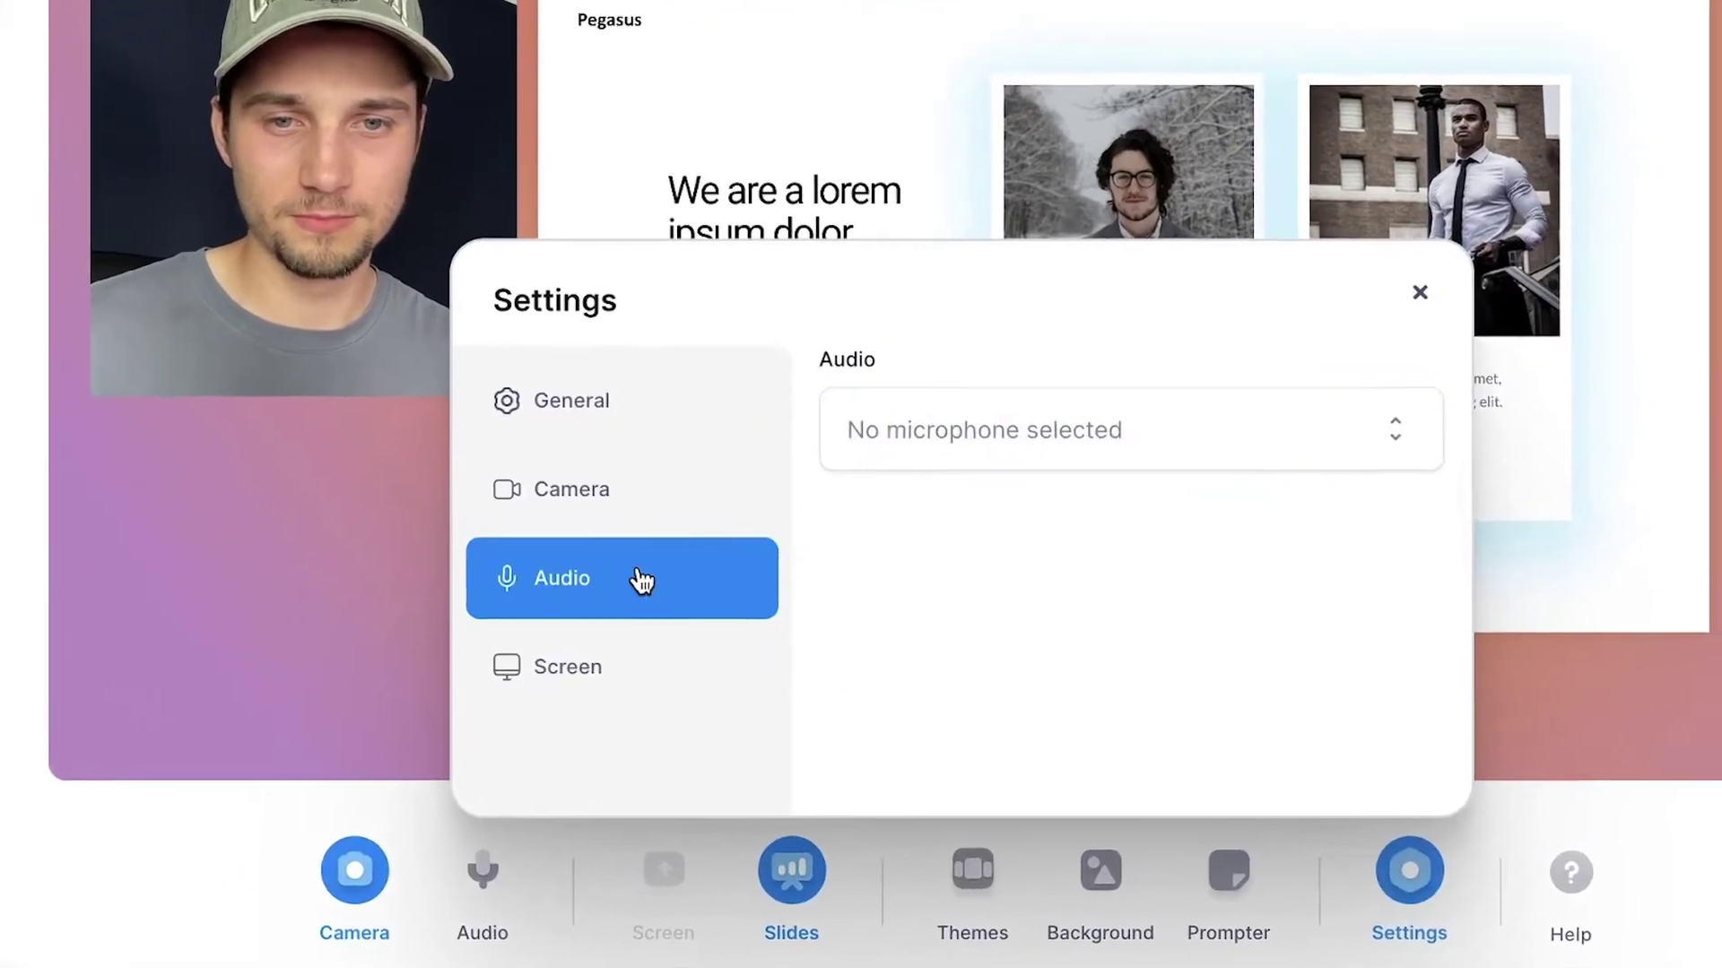
pyautogui.click(1014, 435)
pyautogui.click(1073, 529)
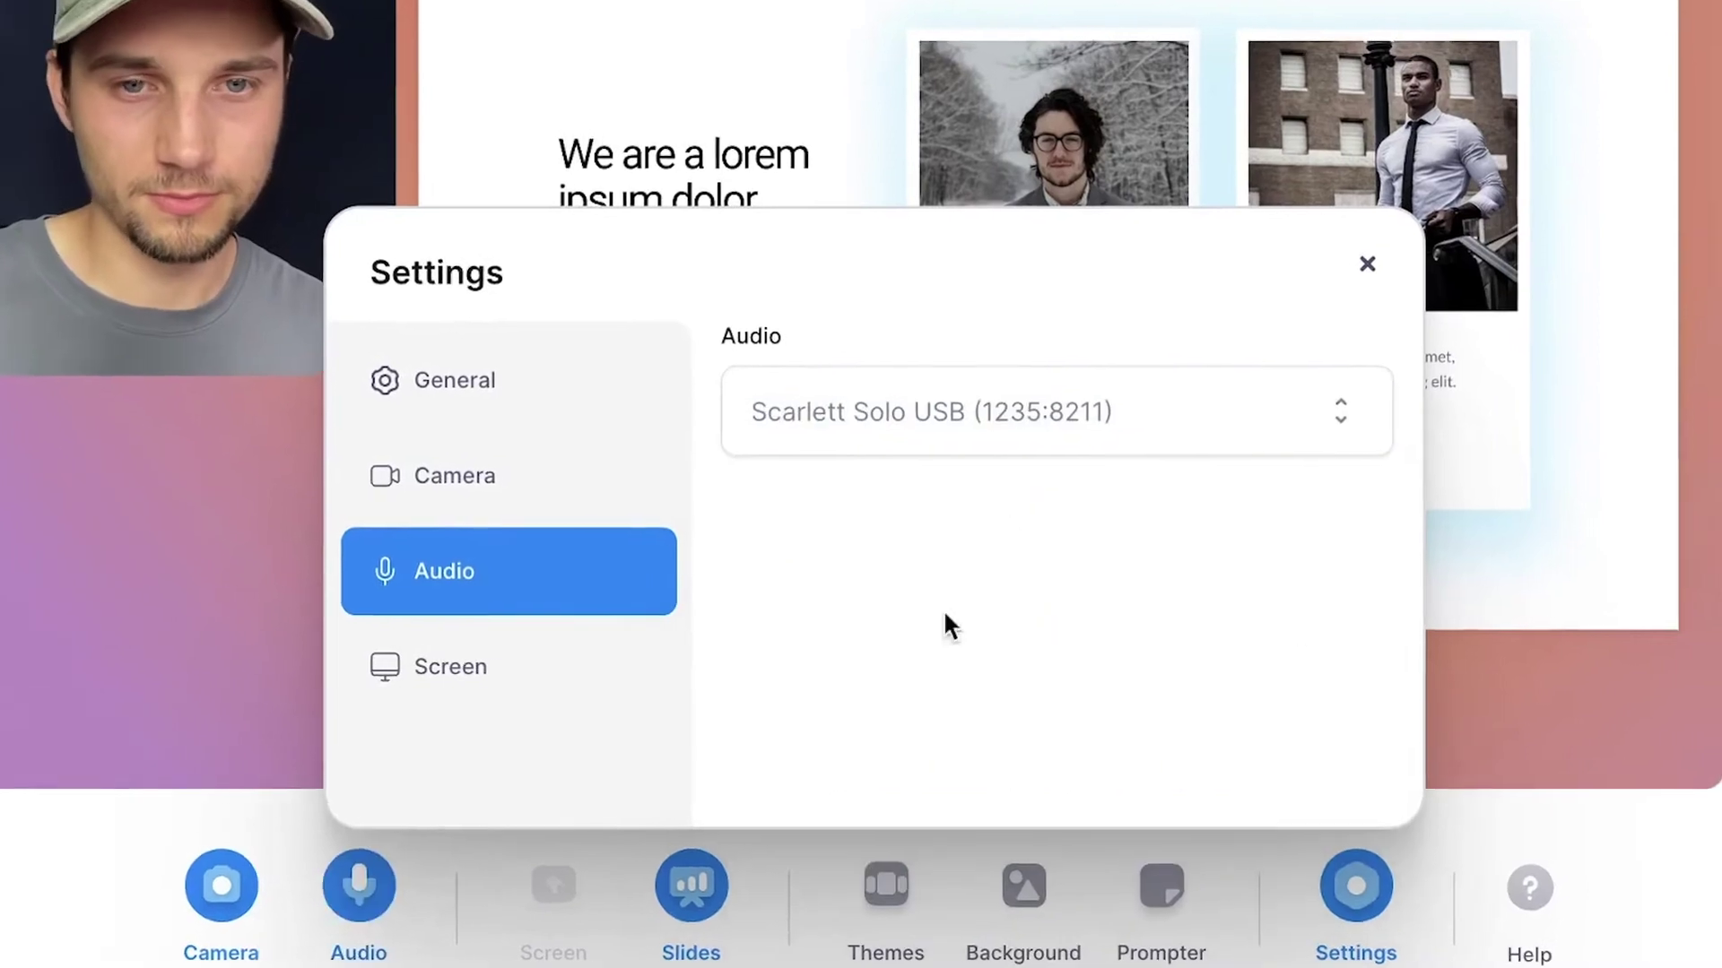
pyautogui.click(1368, 264)
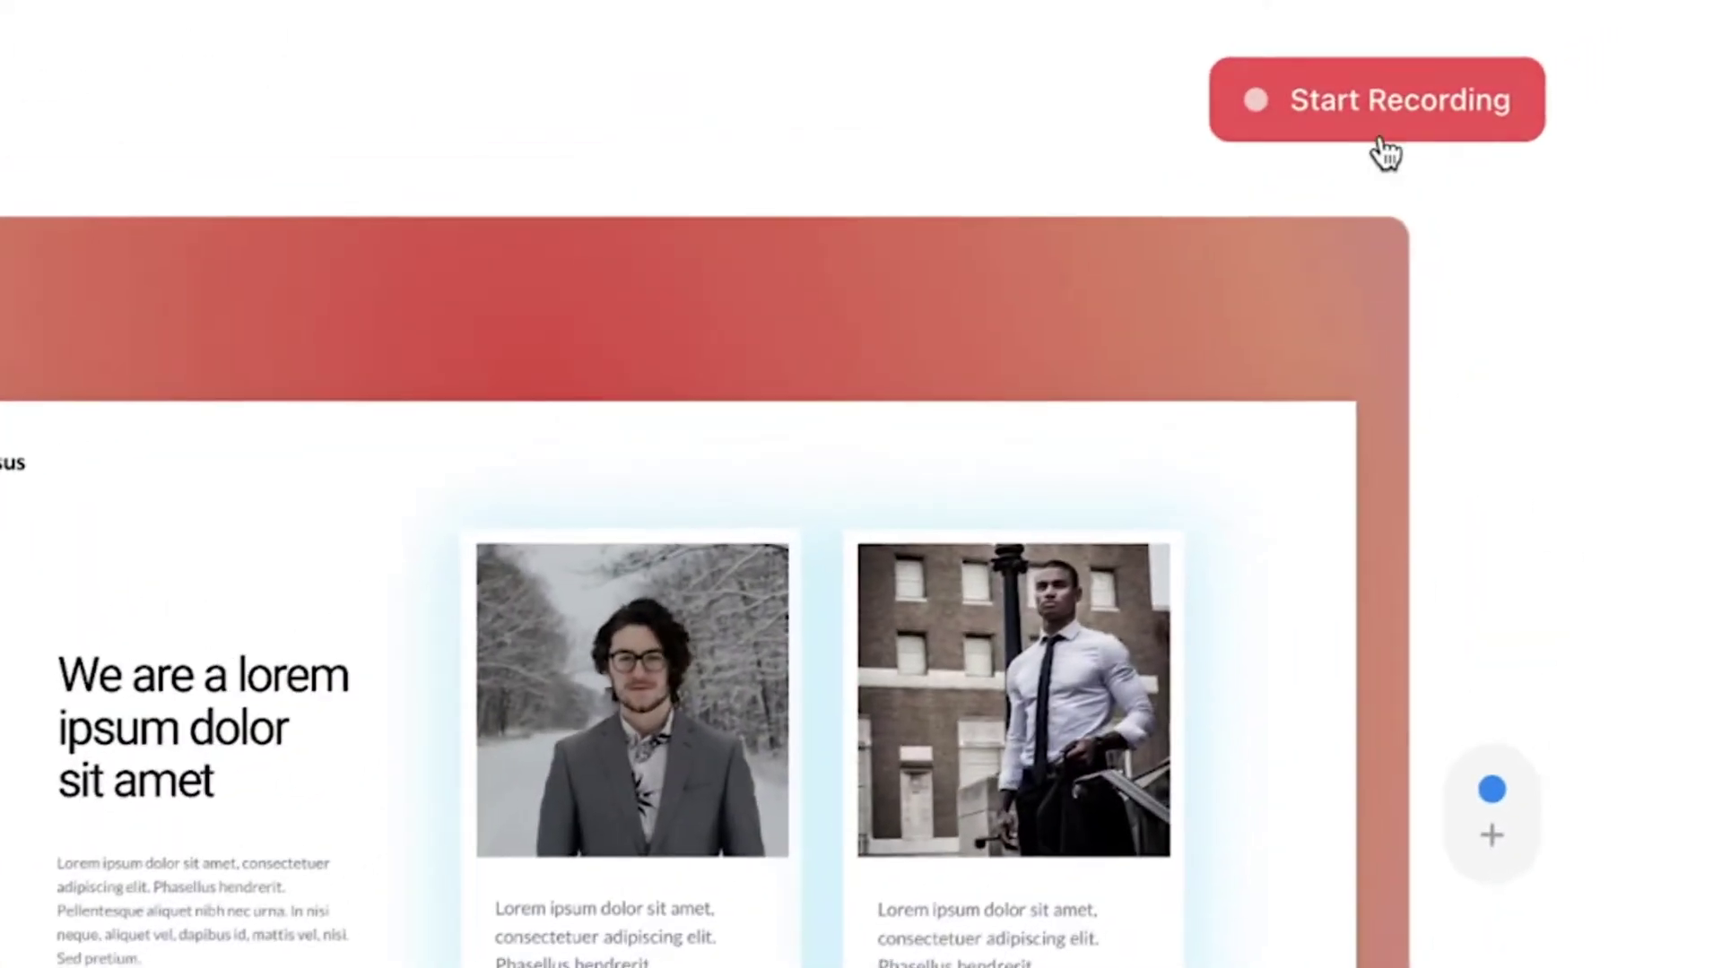
# Record a 25-second take of the slides and webcam, pausing once before stopping
pyautogui.click(1375, 153)
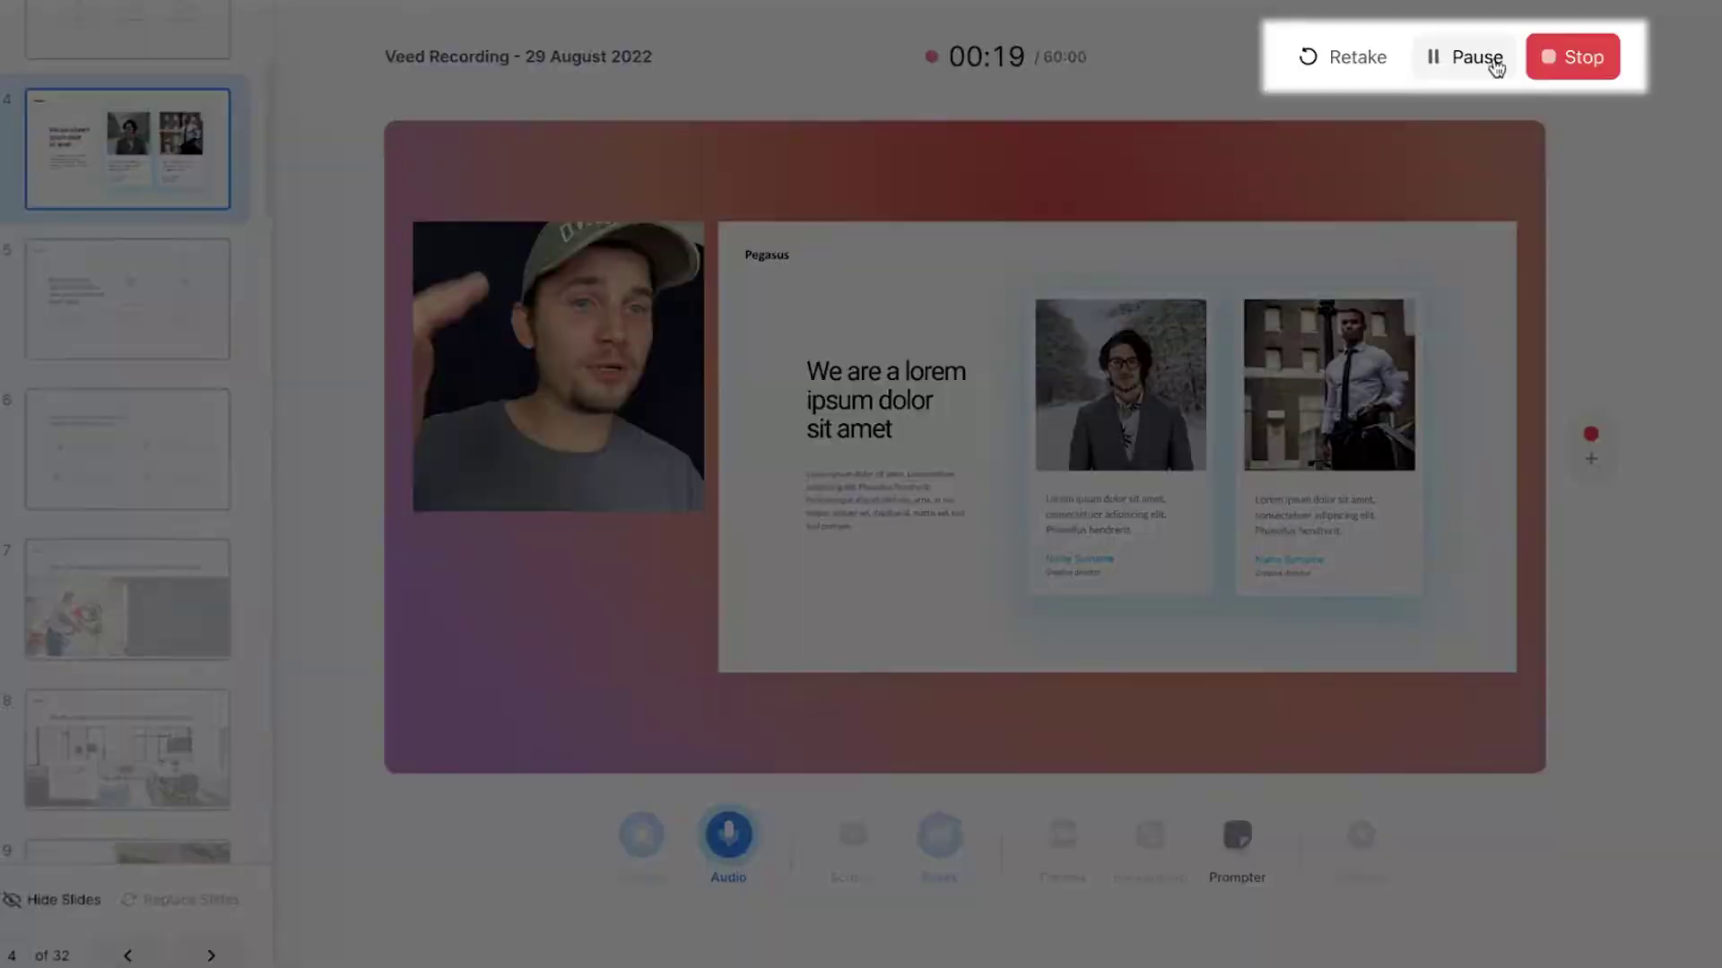
pyautogui.click(1494, 63)
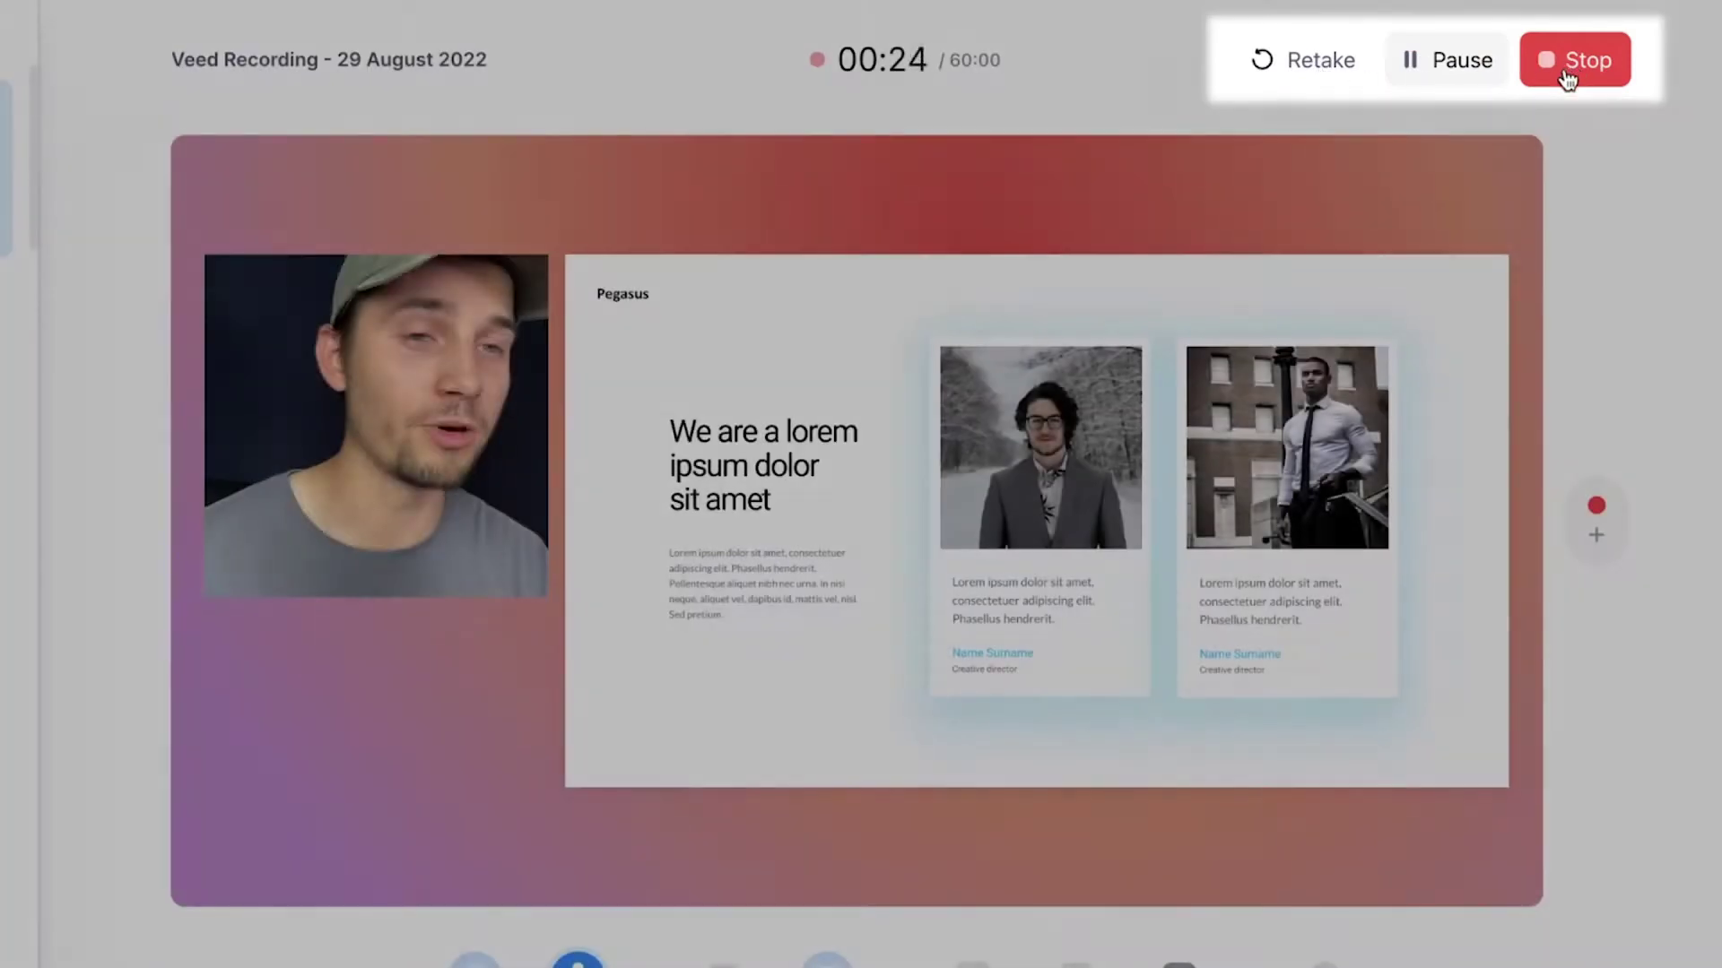
pyautogui.click(1567, 72)
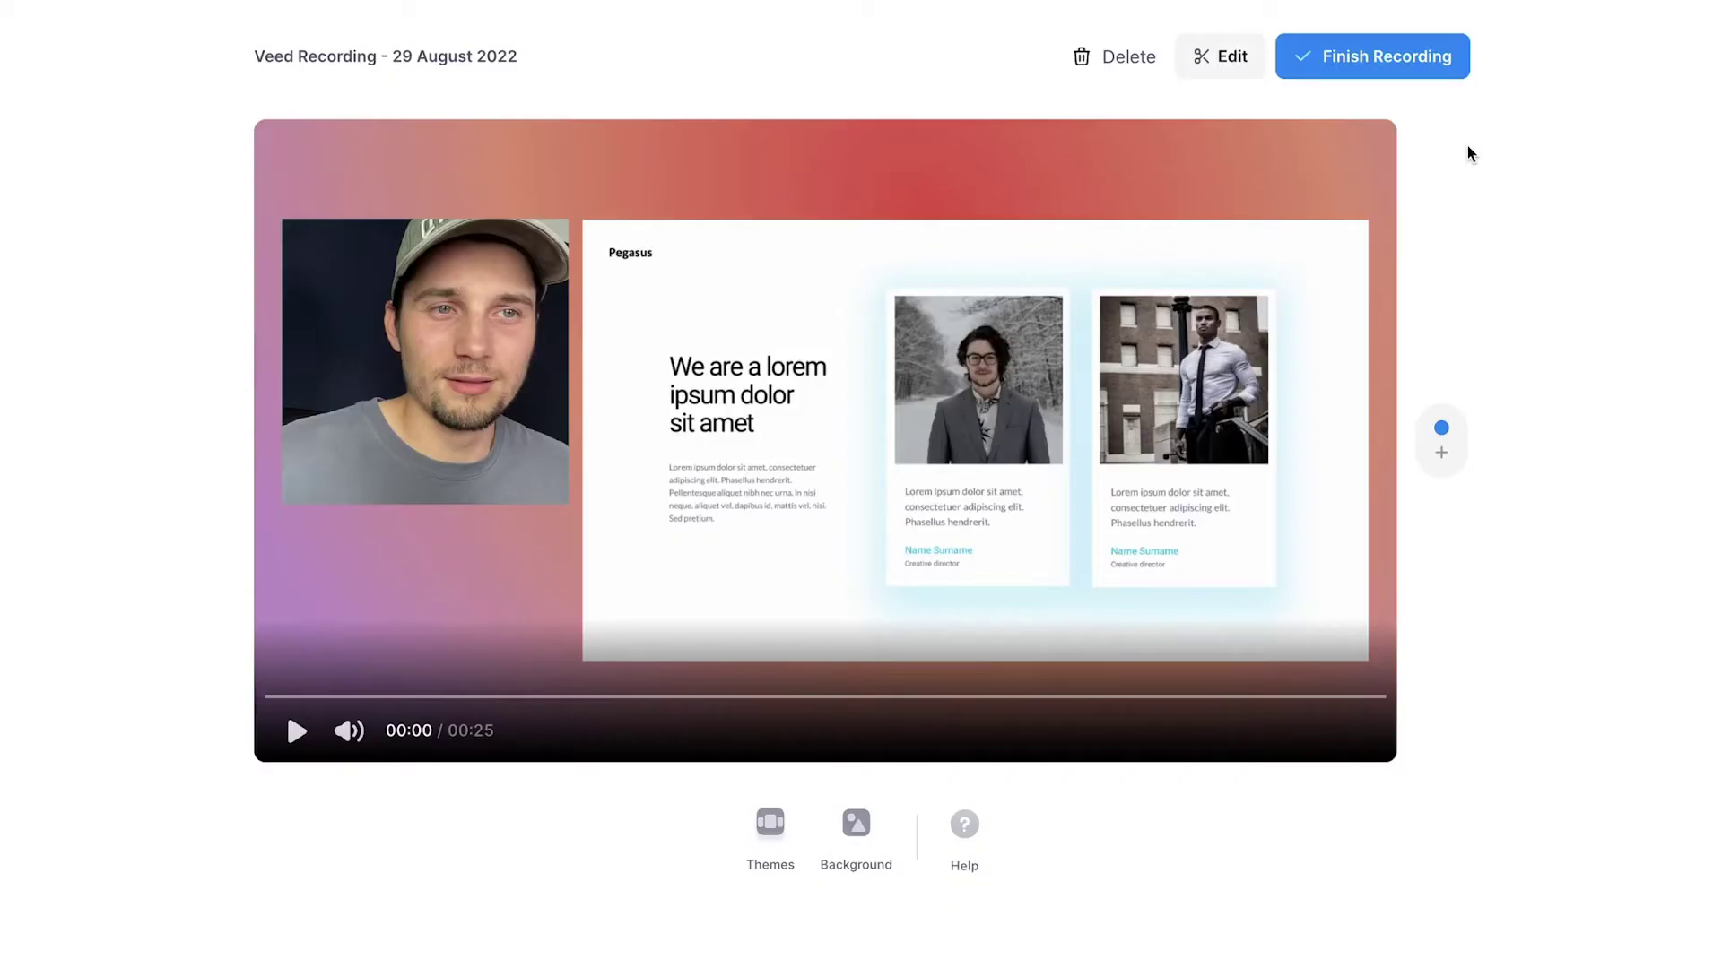
# Play back the 25-second take and show the scenes list containing only Scene 1
pyautogui.click(297, 732)
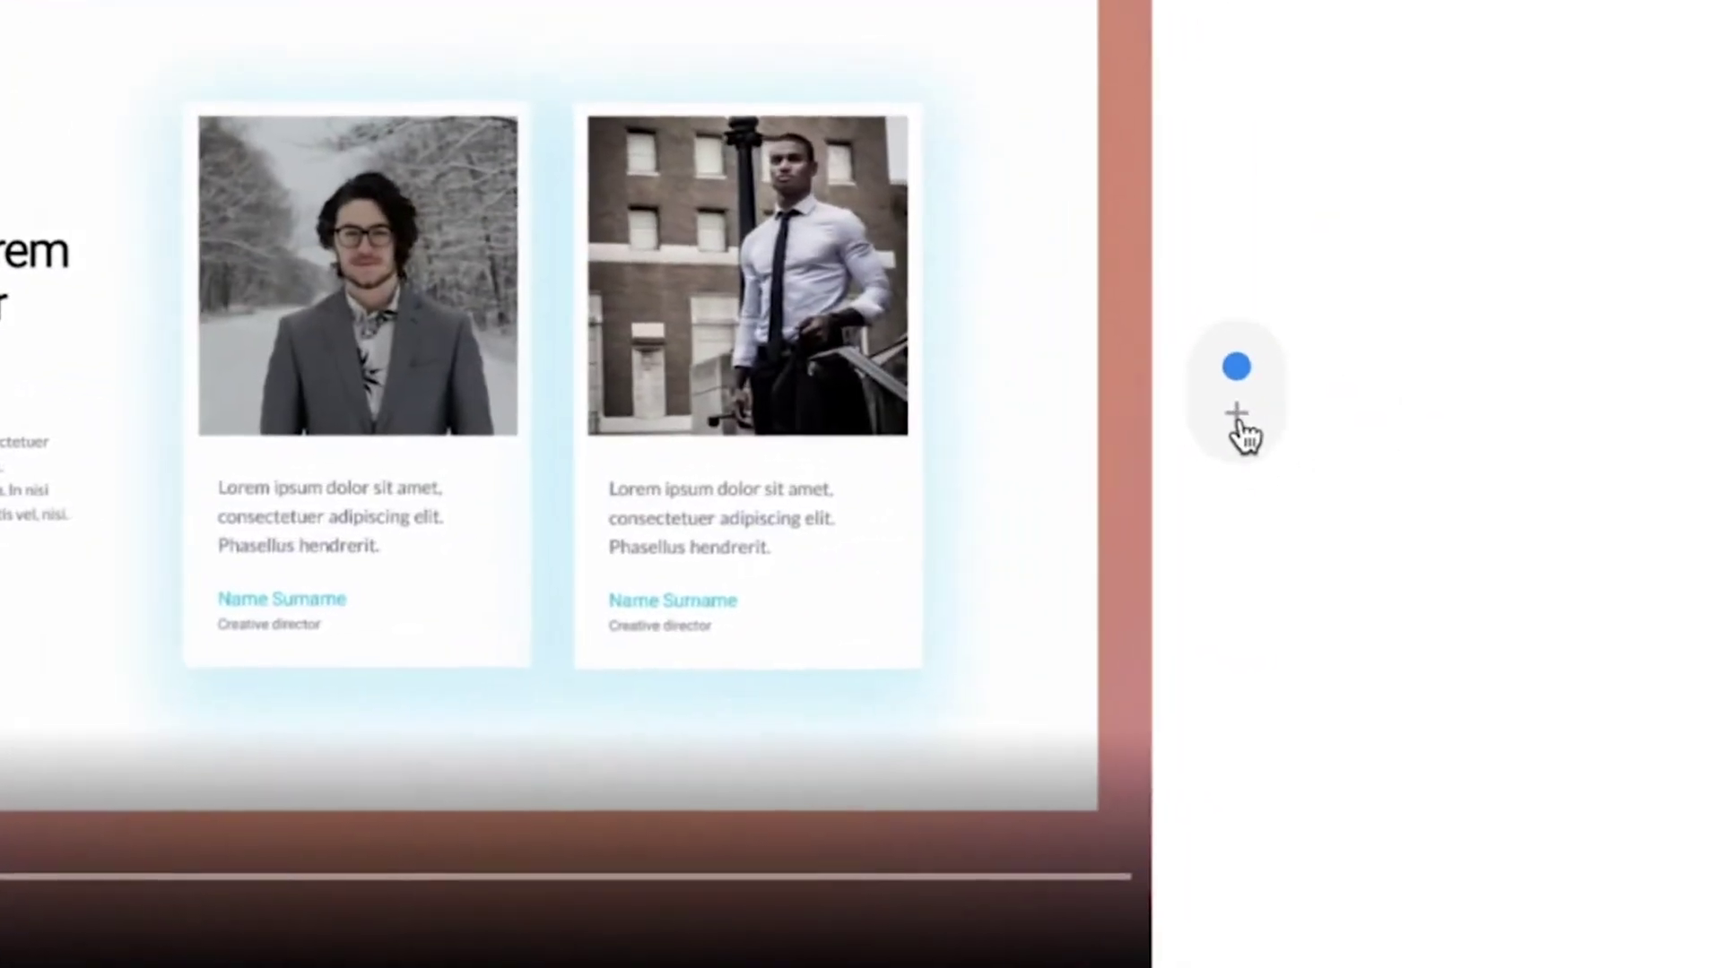
pyautogui.click(1441, 453)
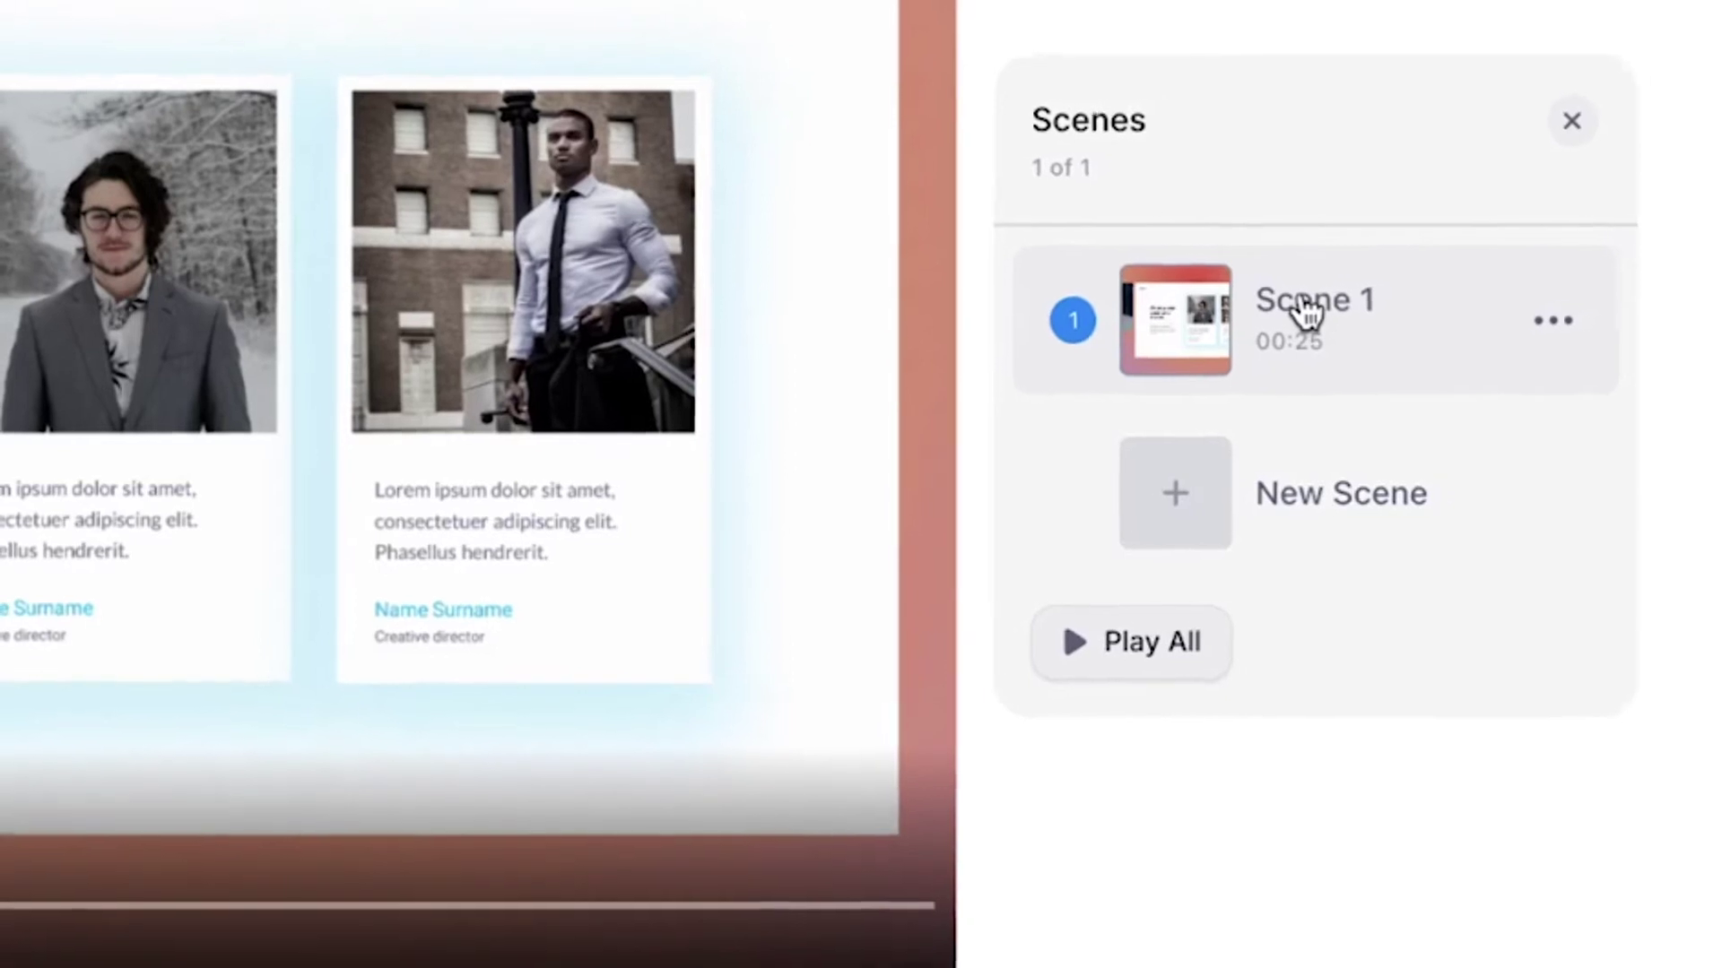
# Record a new 43-second second scene
pyautogui.click(1245, 511)
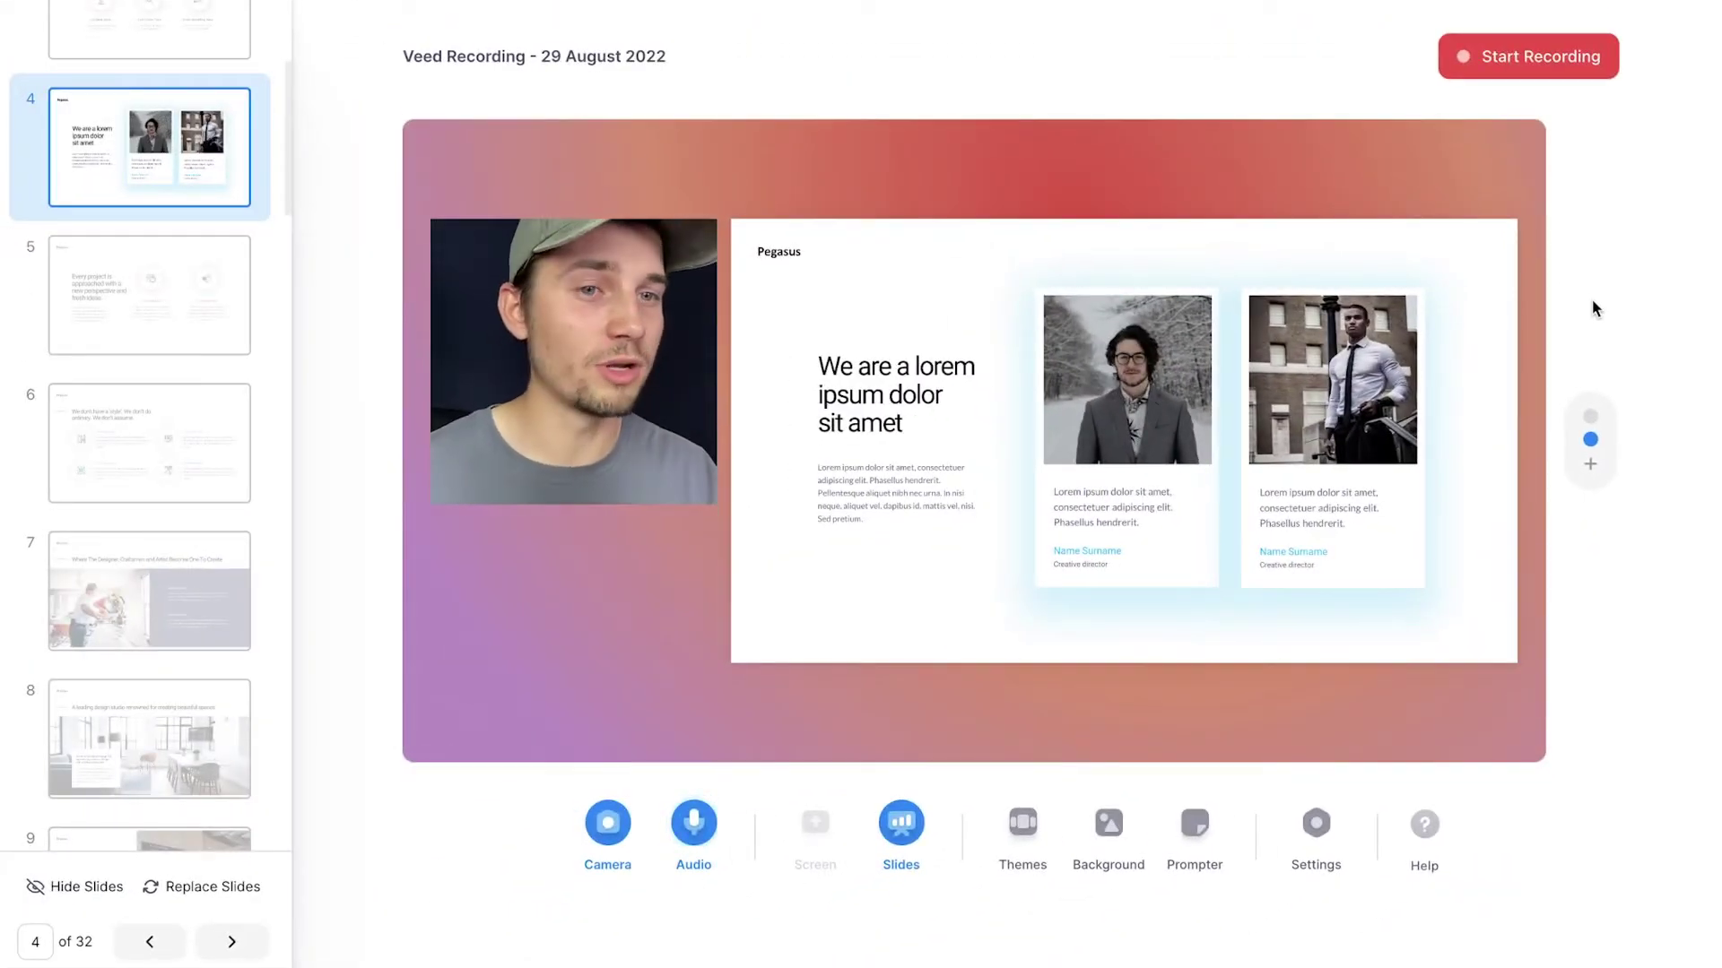
pyautogui.moveTo(1588, 483)
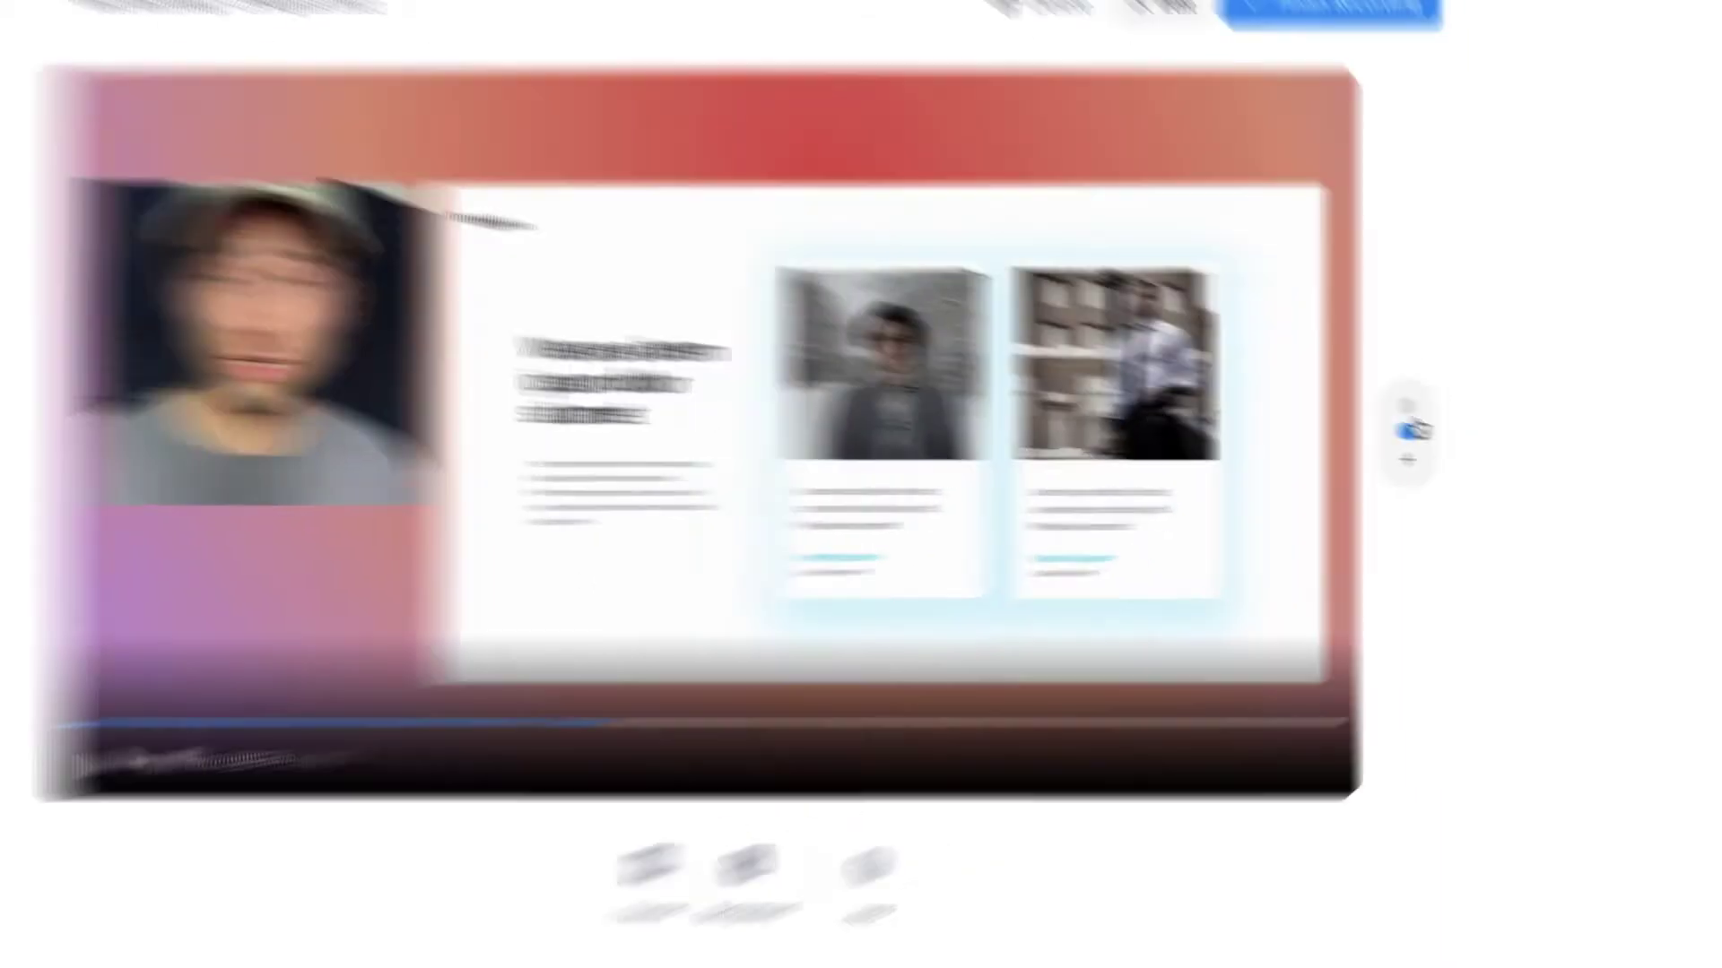
pyautogui.moveTo(1470, 438)
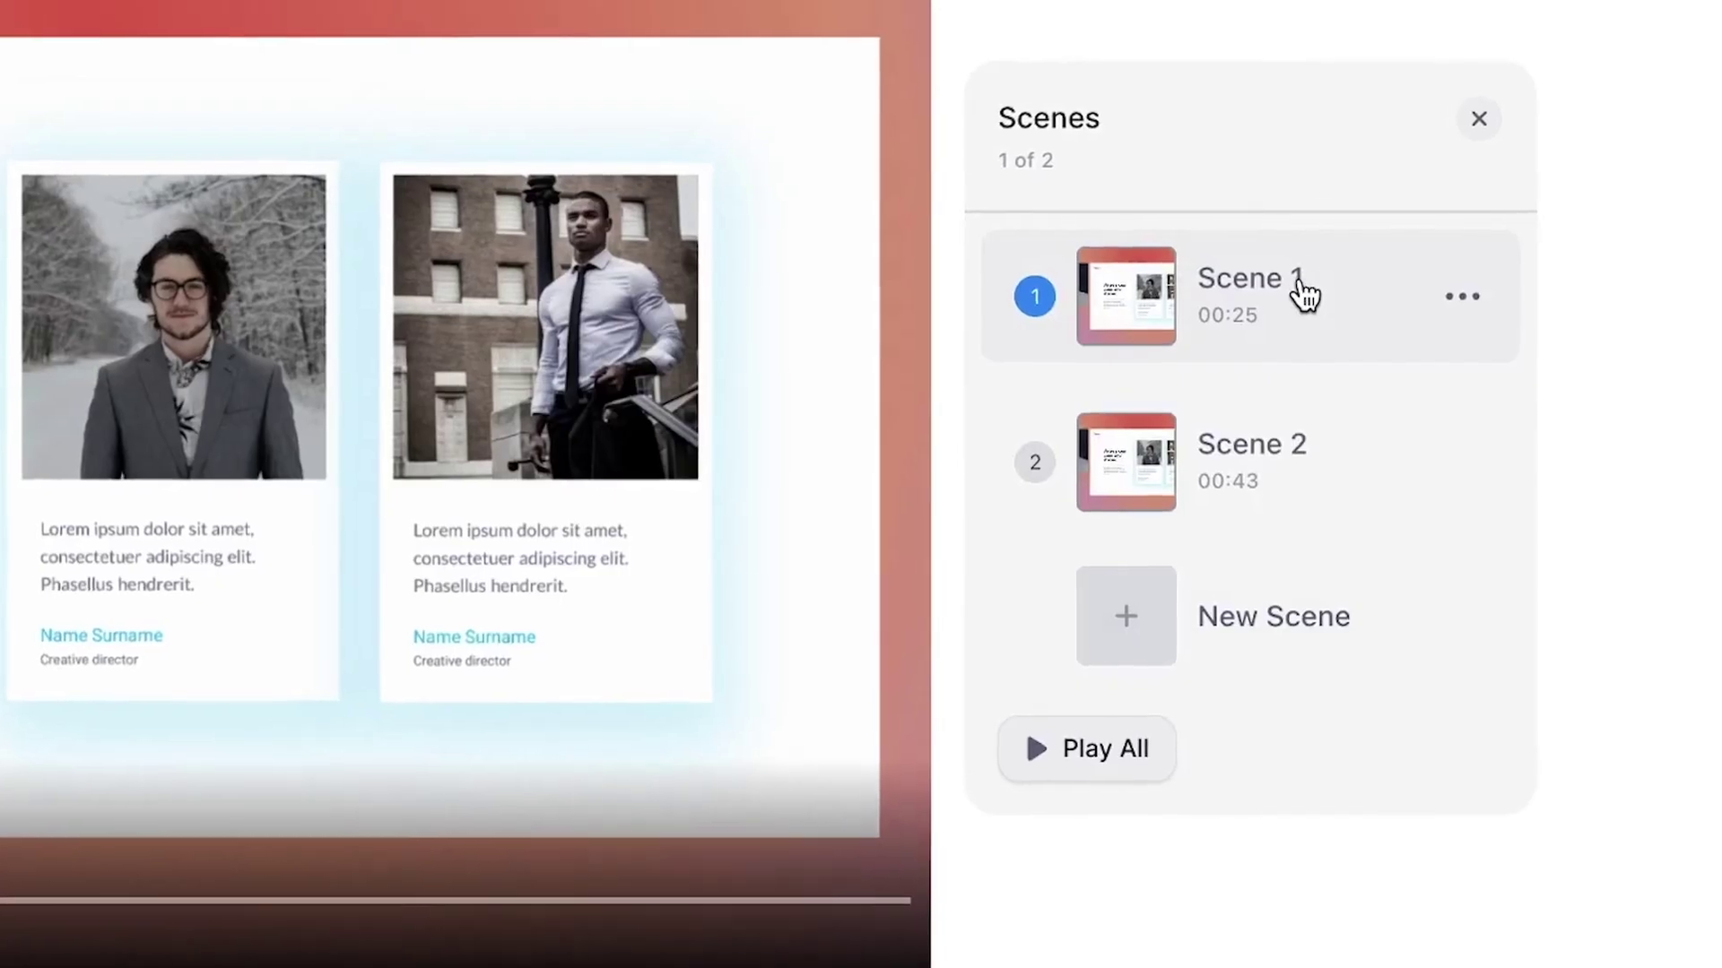
# Move Scene 1 below Scene 2 using its options menu
pyautogui.click(1471, 305)
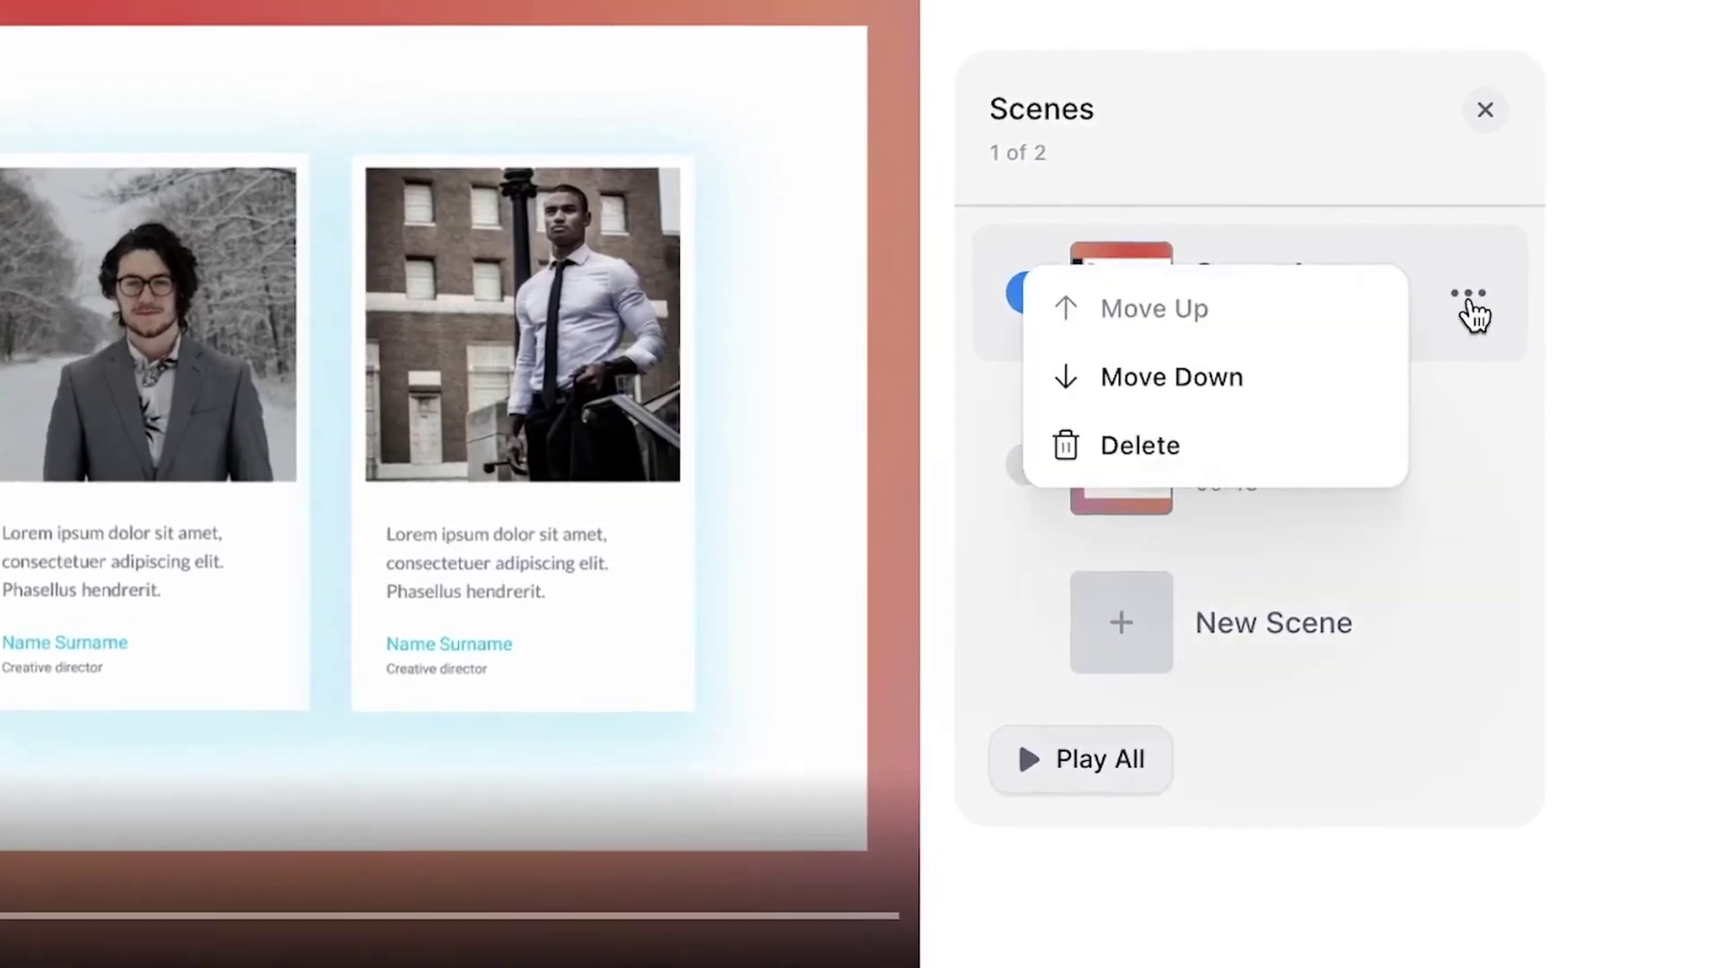
pyautogui.click(1307, 381)
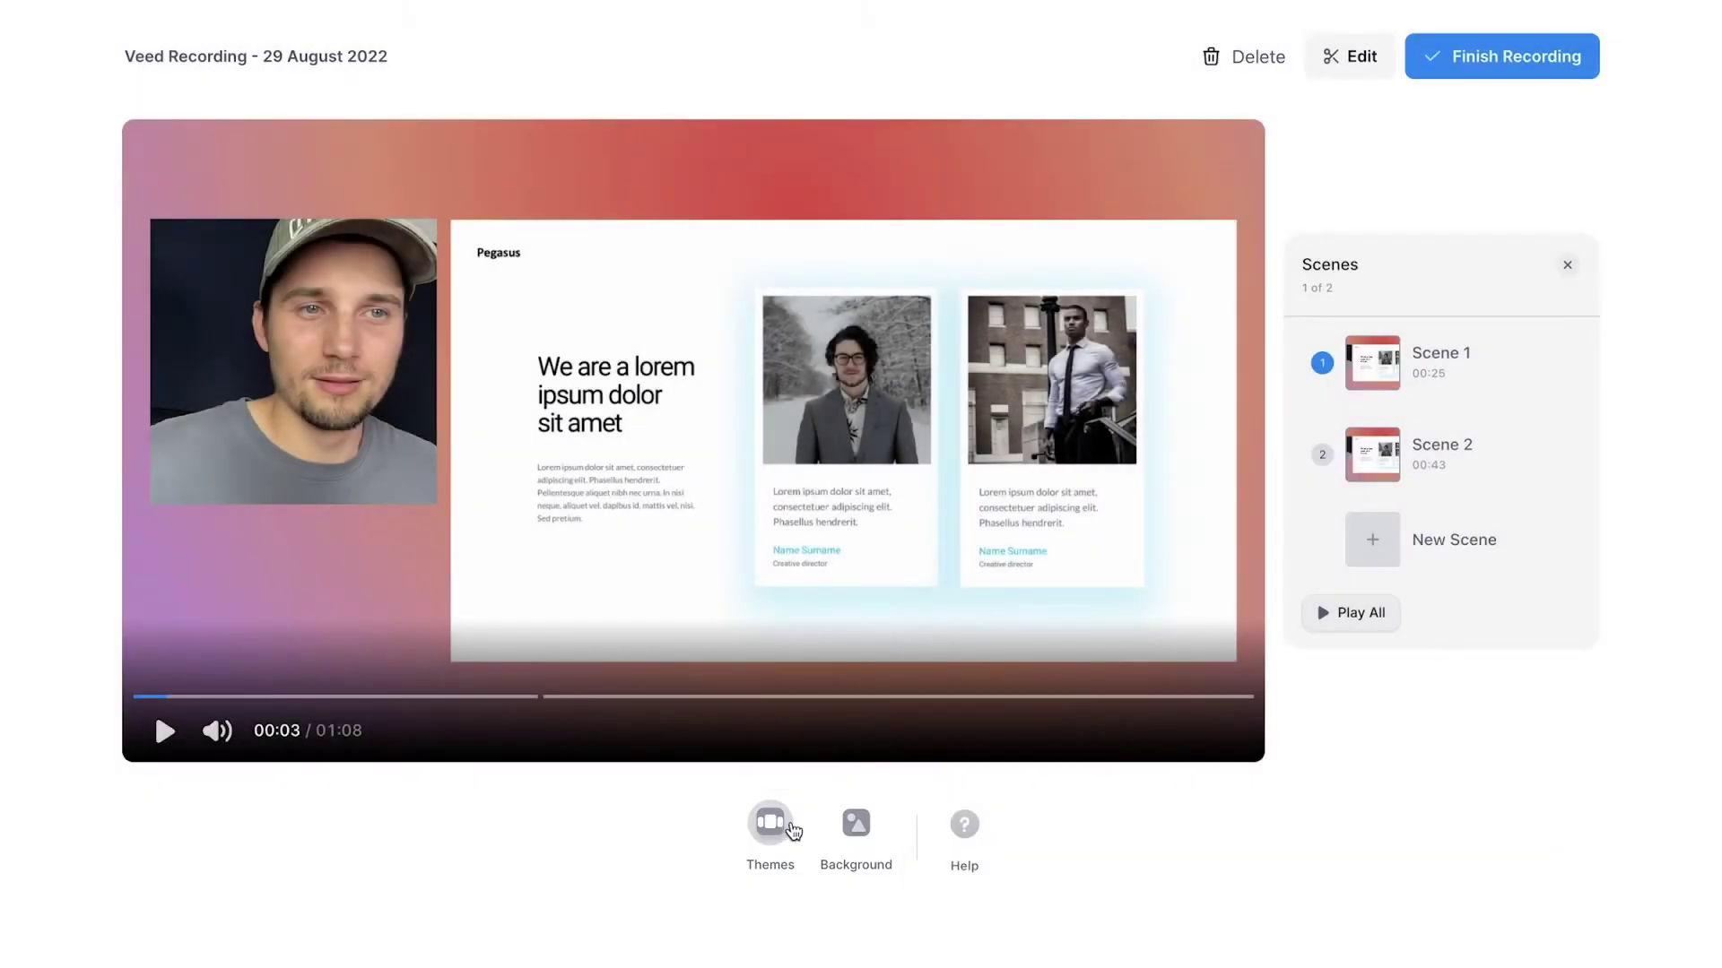
pyautogui.click(794, 831)
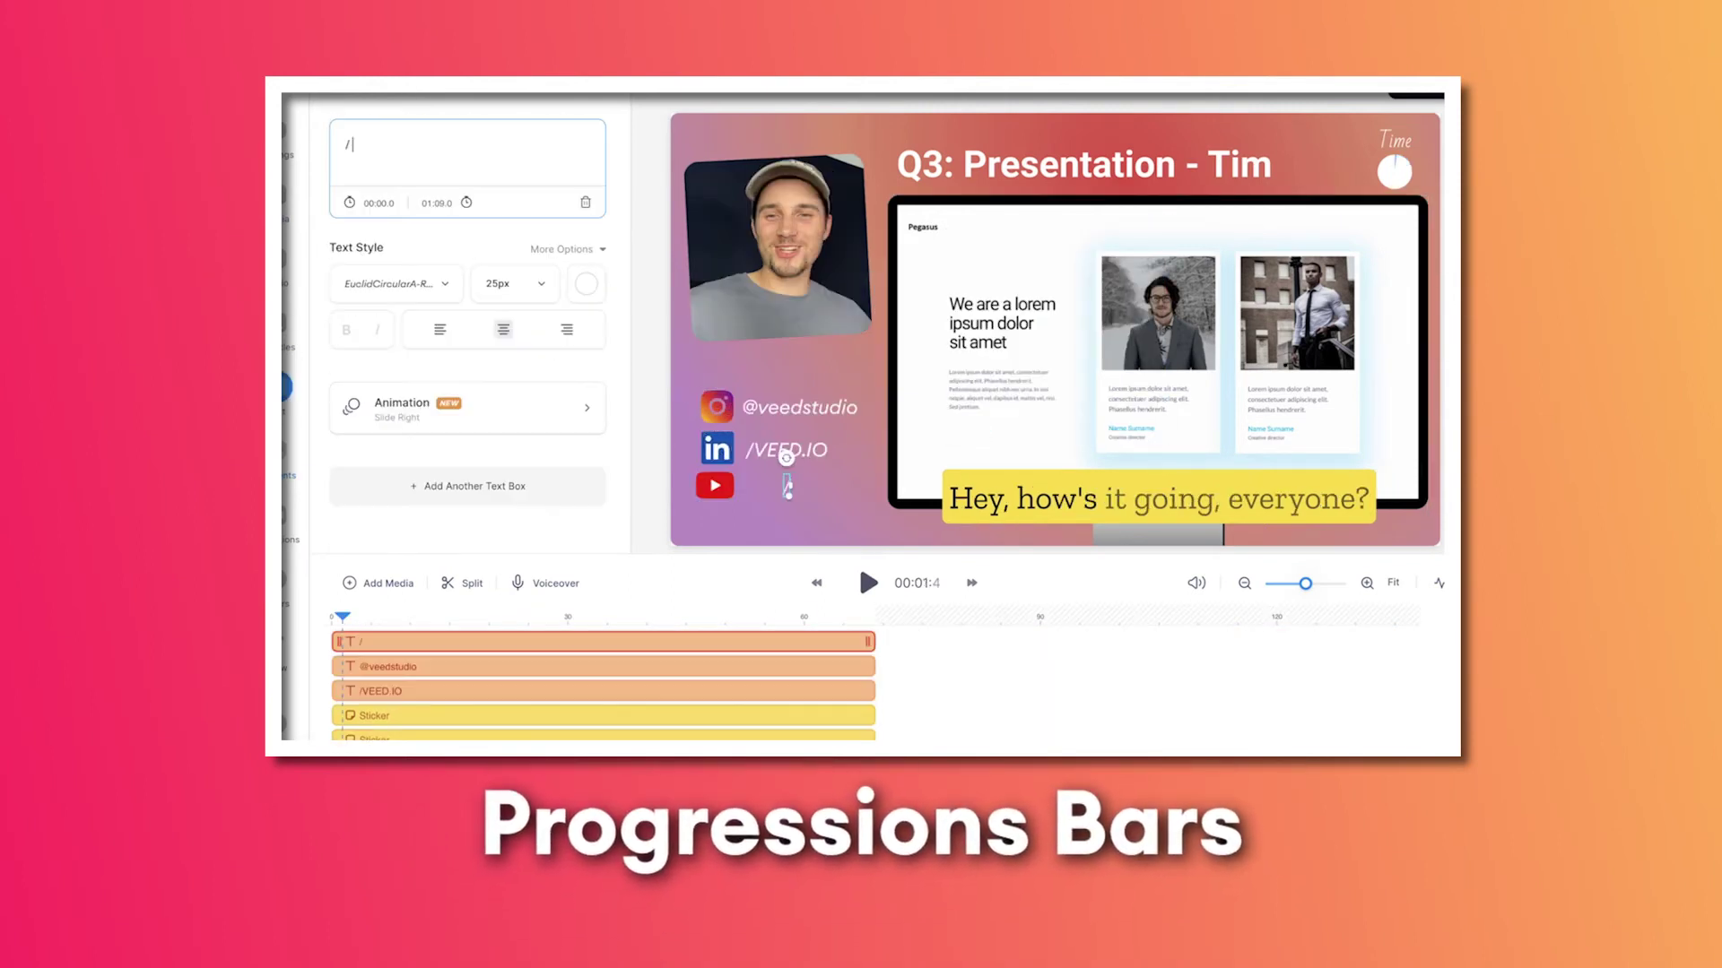
# Enter 'VEED STUDIO' as the social sticker handle text
pyautogui.write('VEED STUDIO')
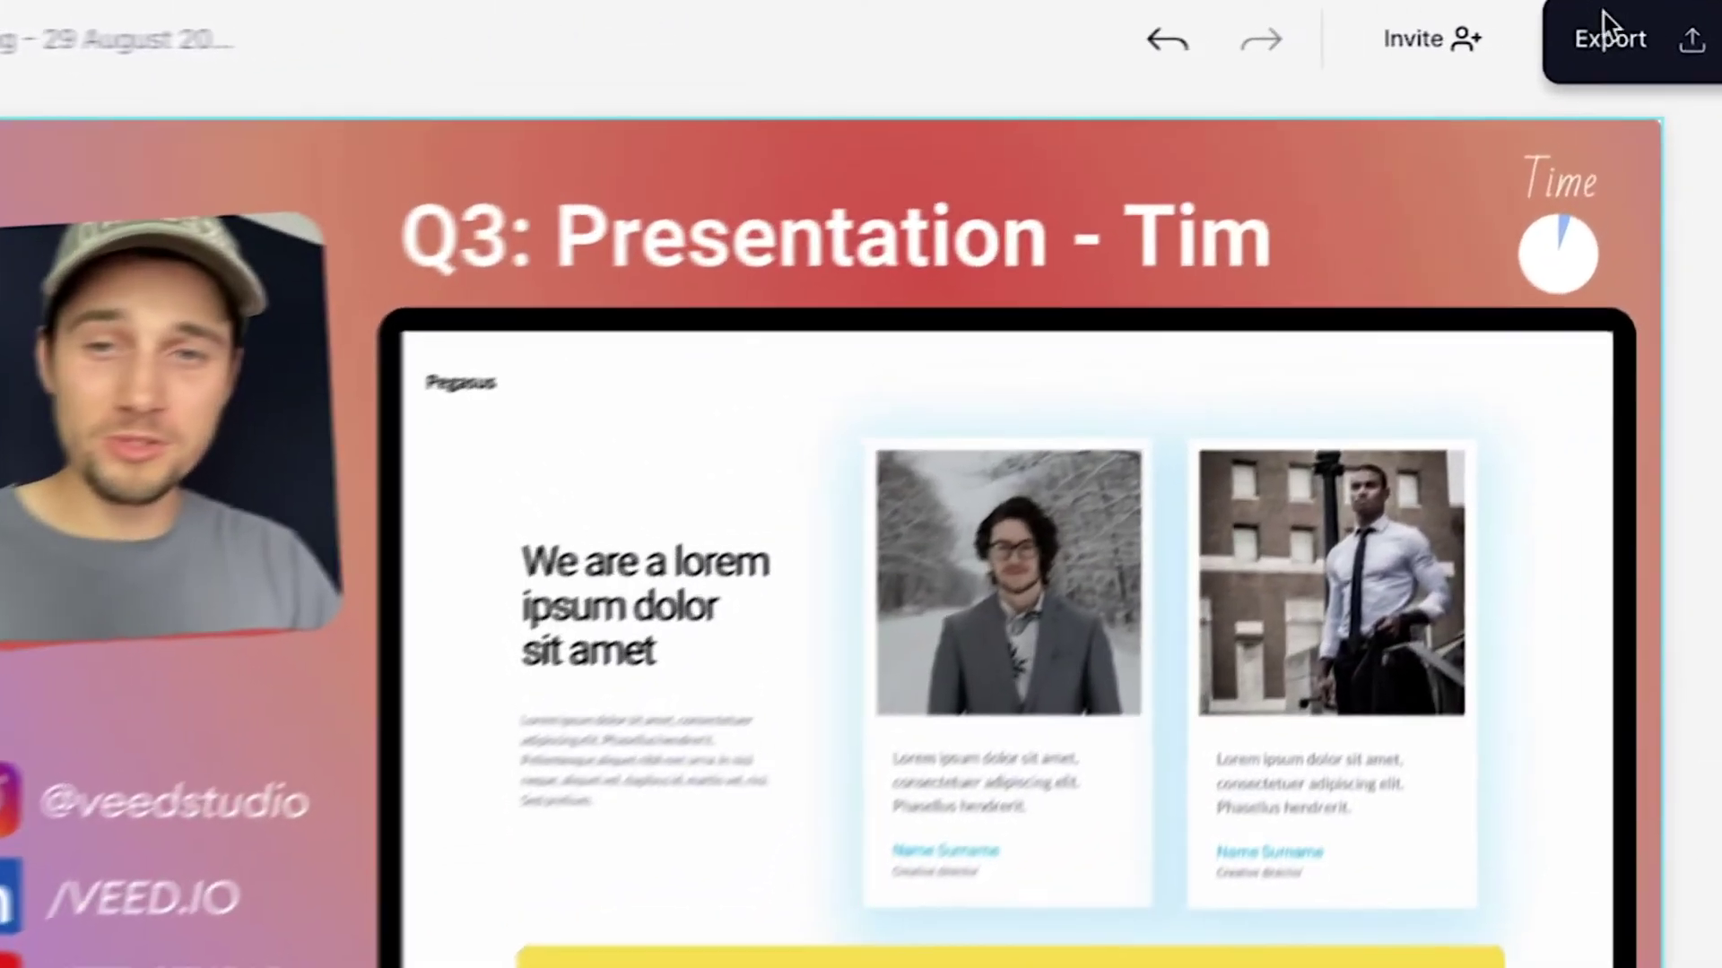
# Export the video with the HD quality preset and play the exported result
pyautogui.click(1605, 27)
pyautogui.click(1261, 860)
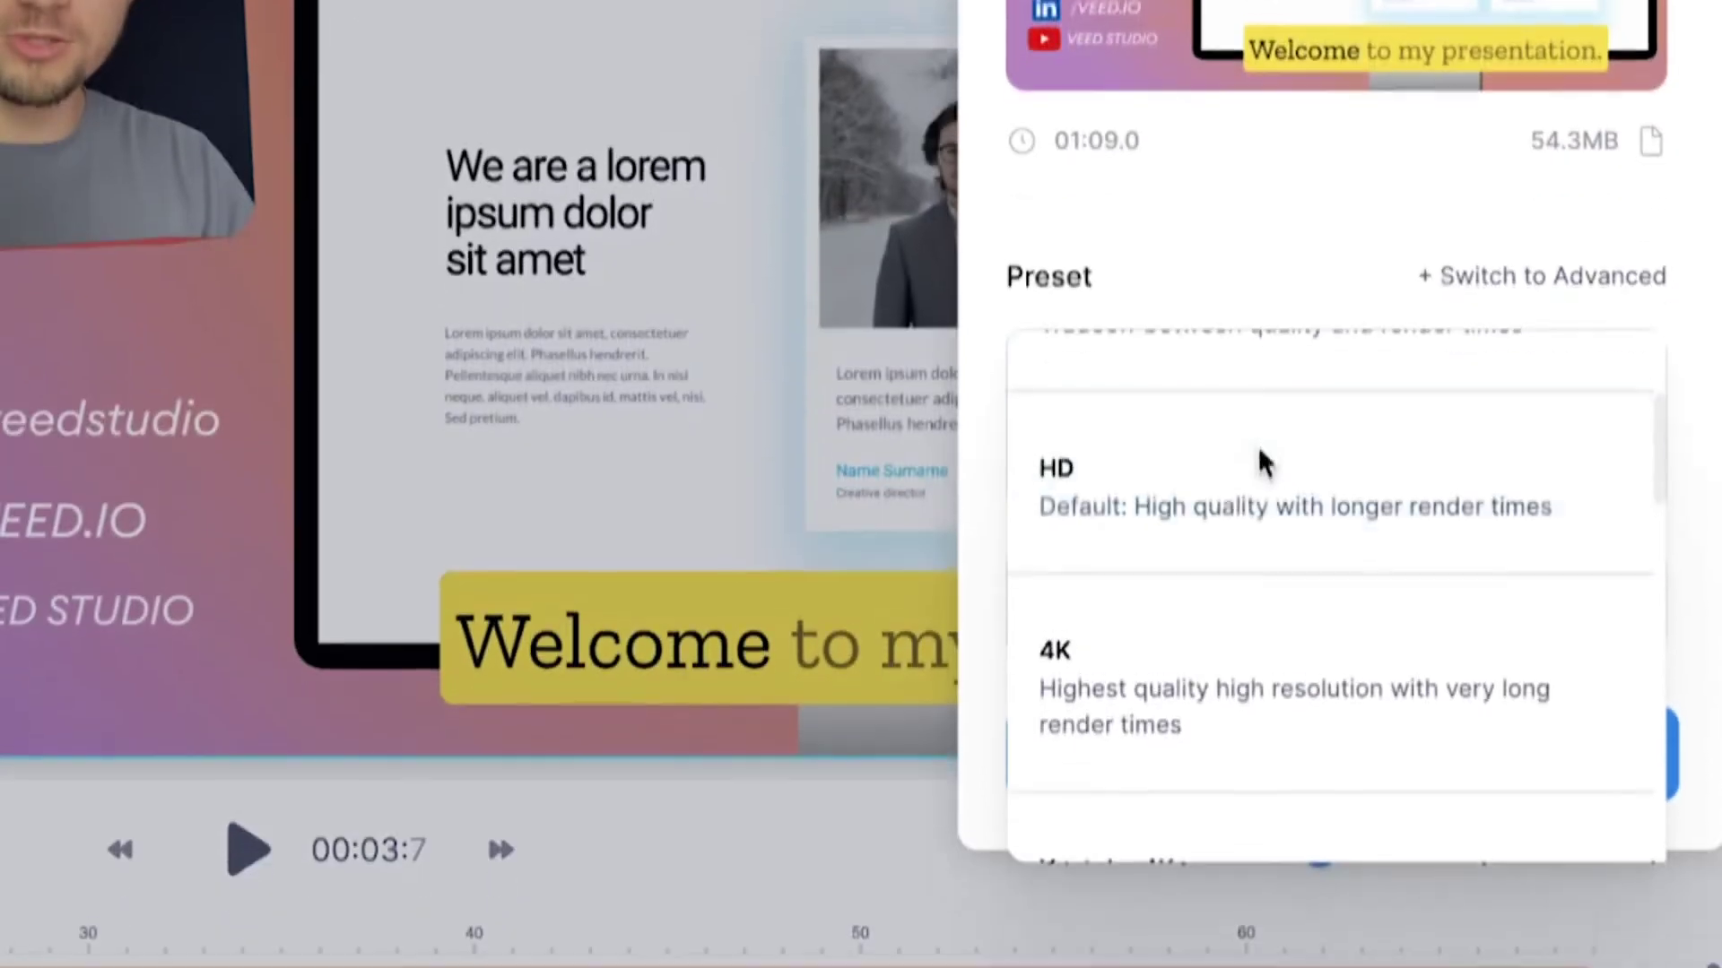
pyautogui.click(1238, 466)
pyautogui.click(1233, 776)
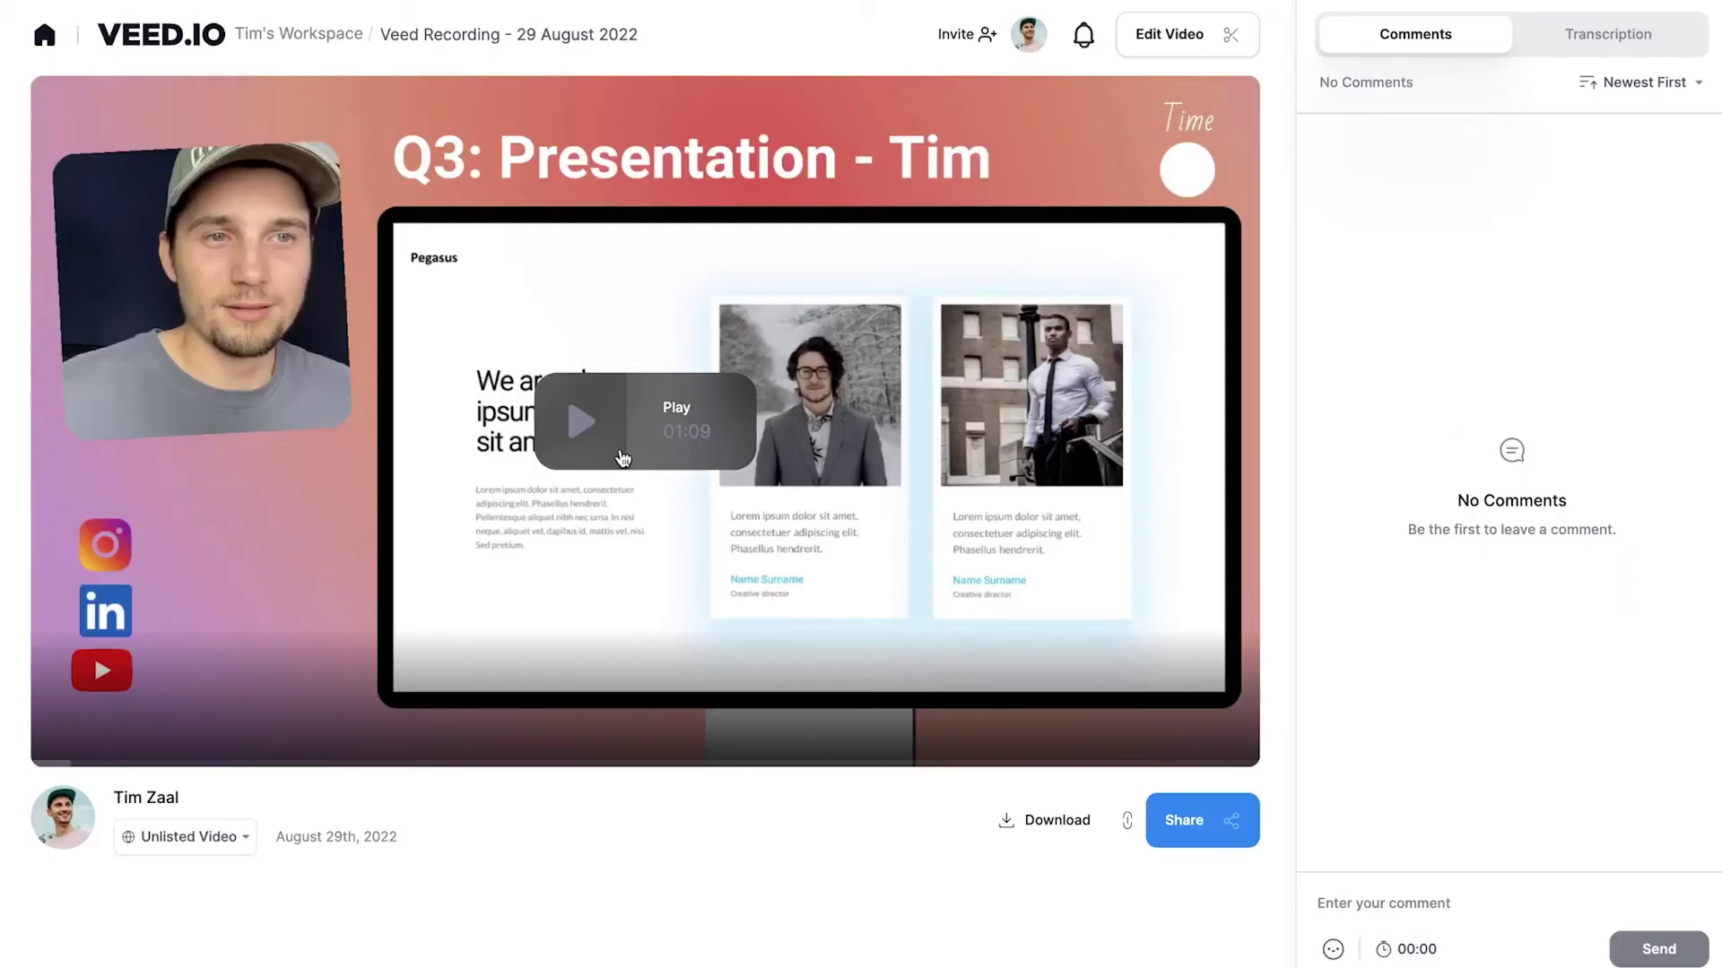
pyautogui.click(622, 457)
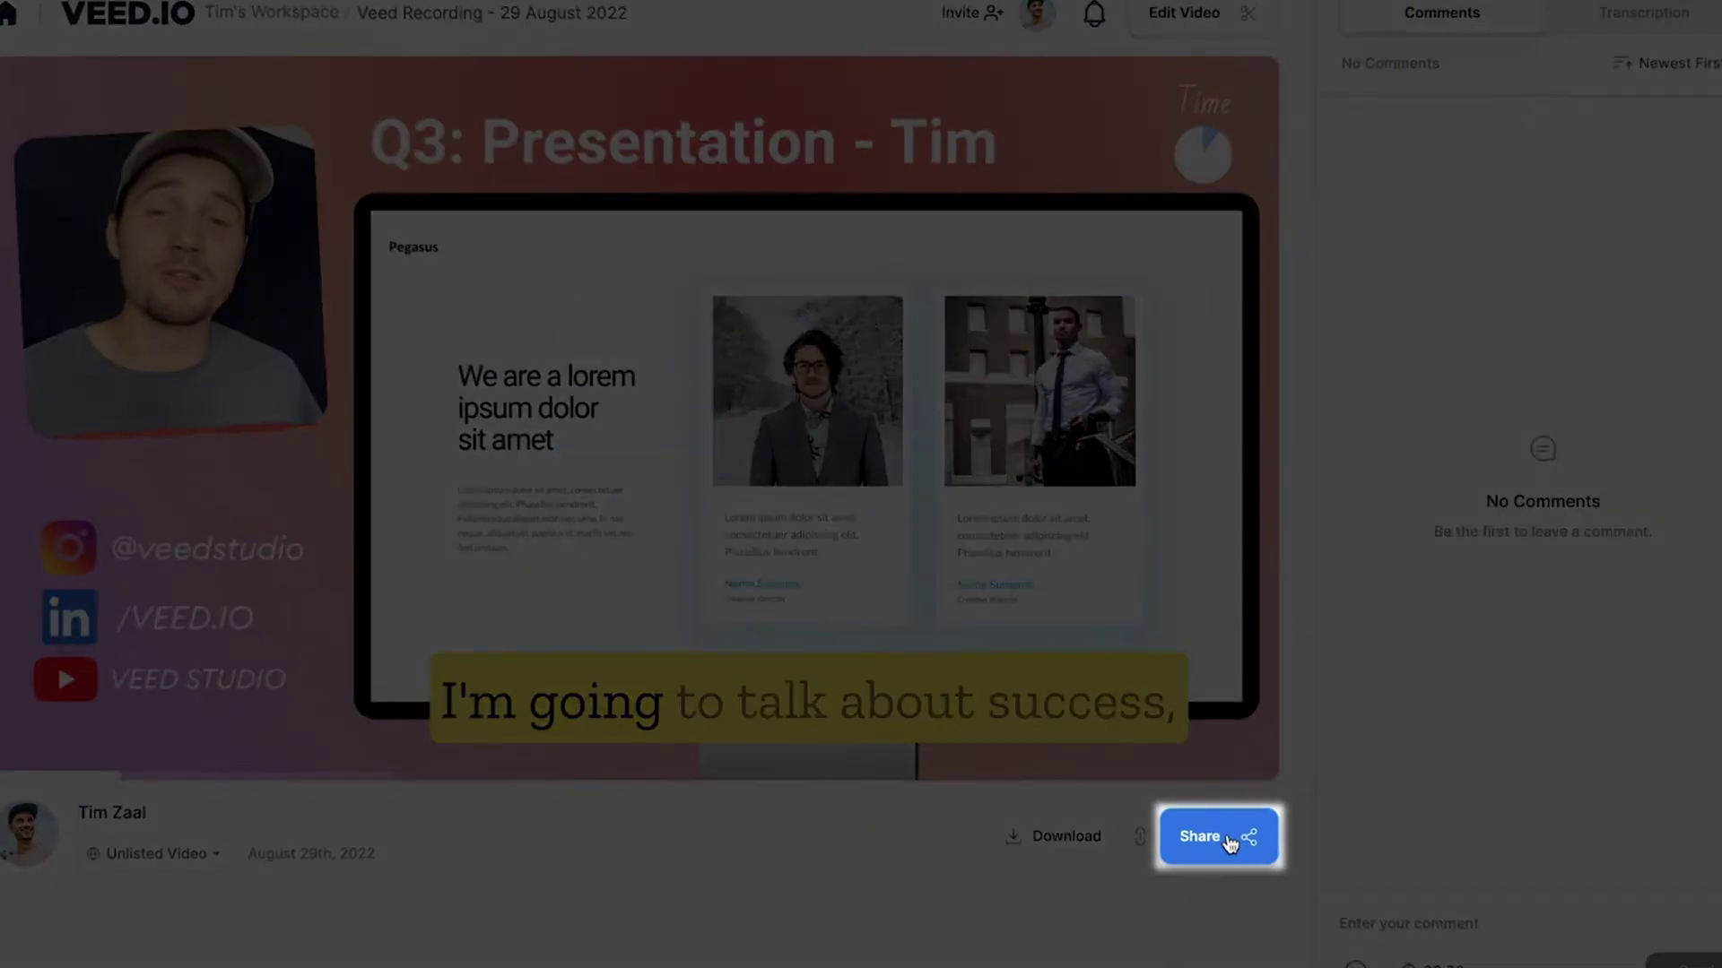
# Post the comment 'I love this part! 🤩' on the video page and download it as MP4
pyautogui.click(1232, 841)
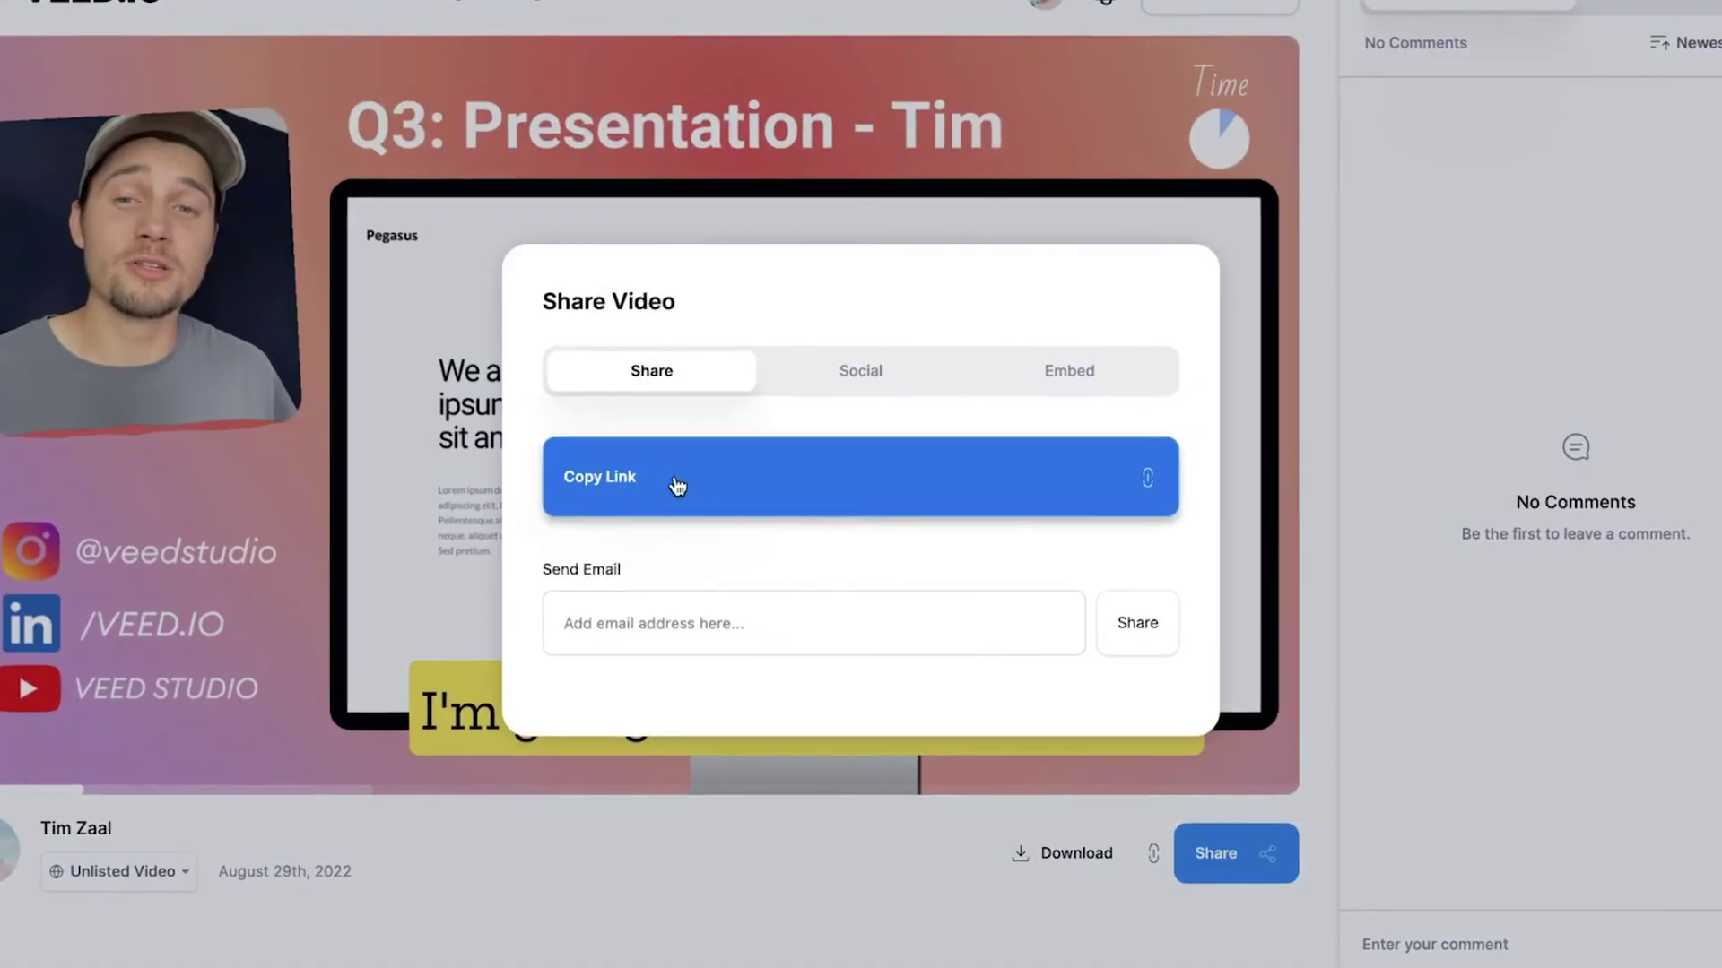
pyautogui.click(812, 401)
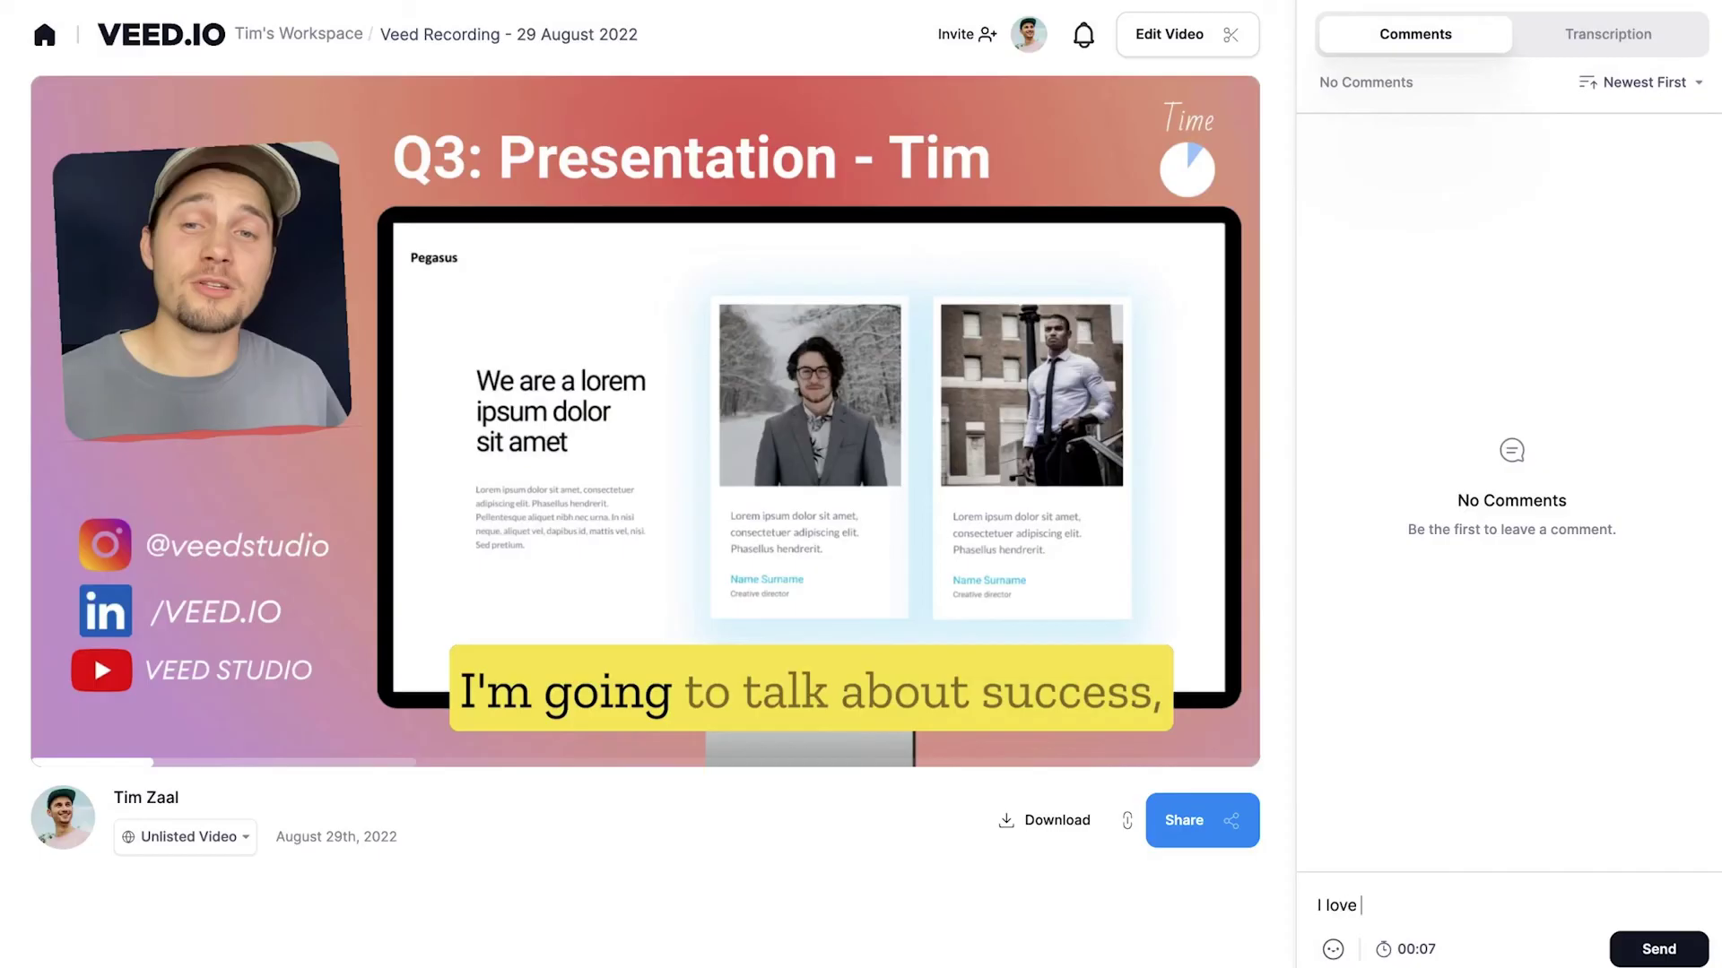
pyautogui.write('this part!')
pyautogui.press('ctrl+super+space')
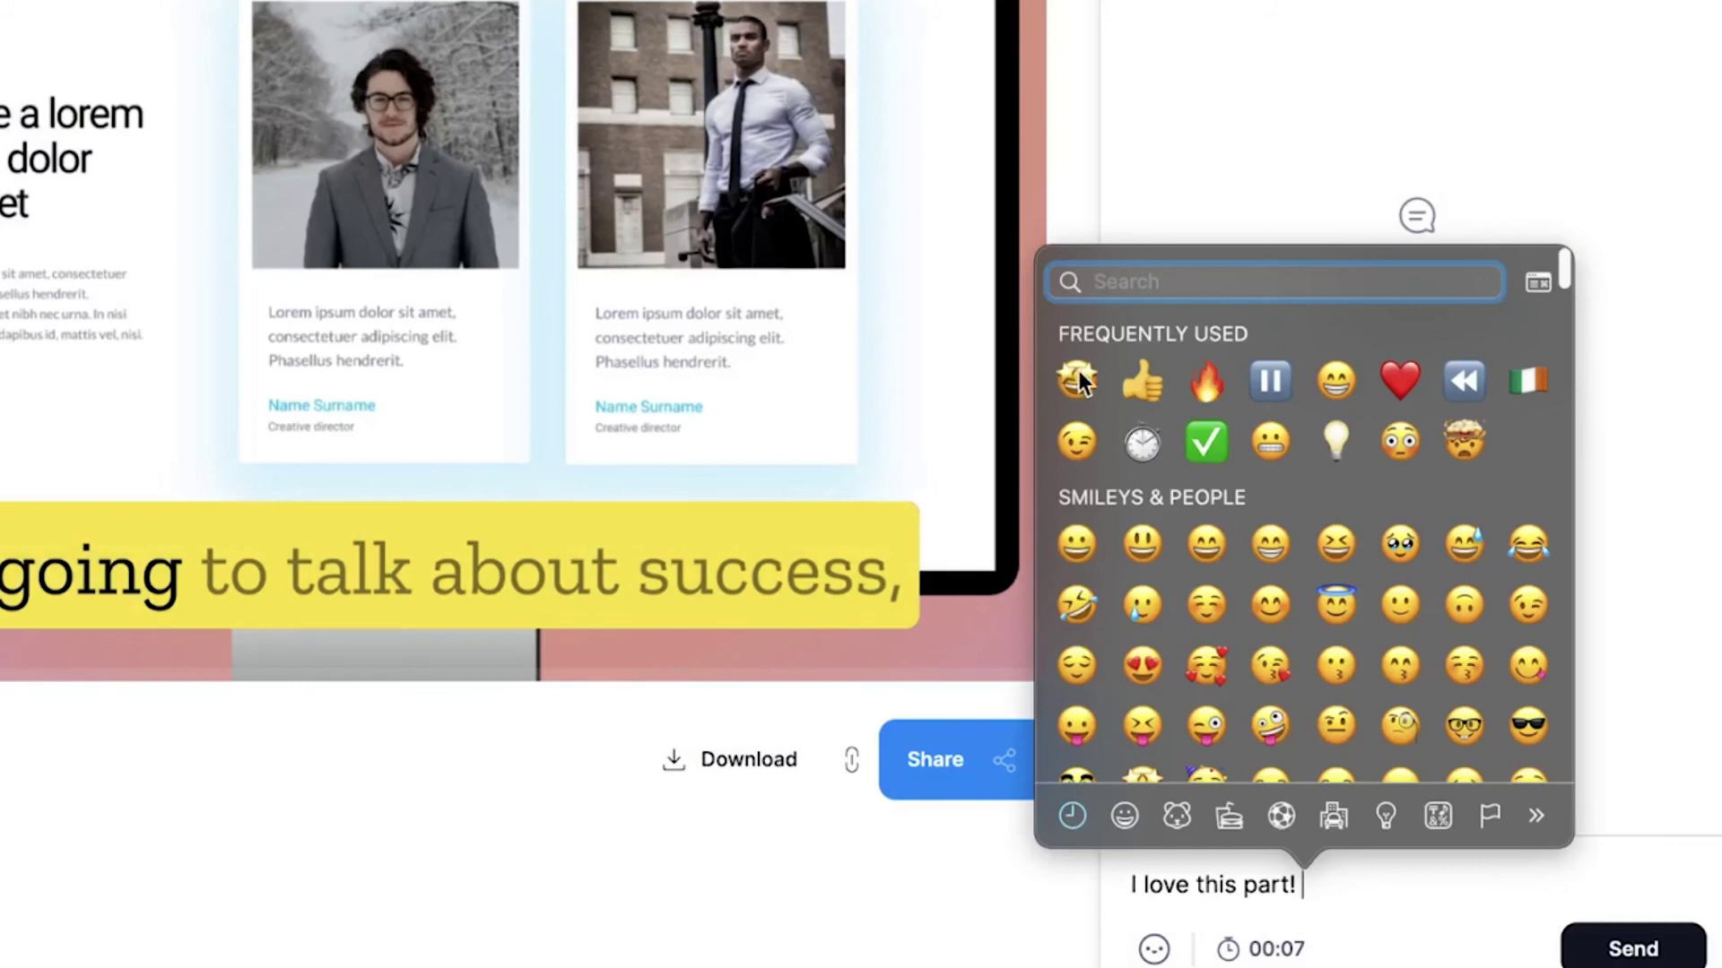
pyautogui.click(1378, 881)
pyautogui.click(1575, 948)
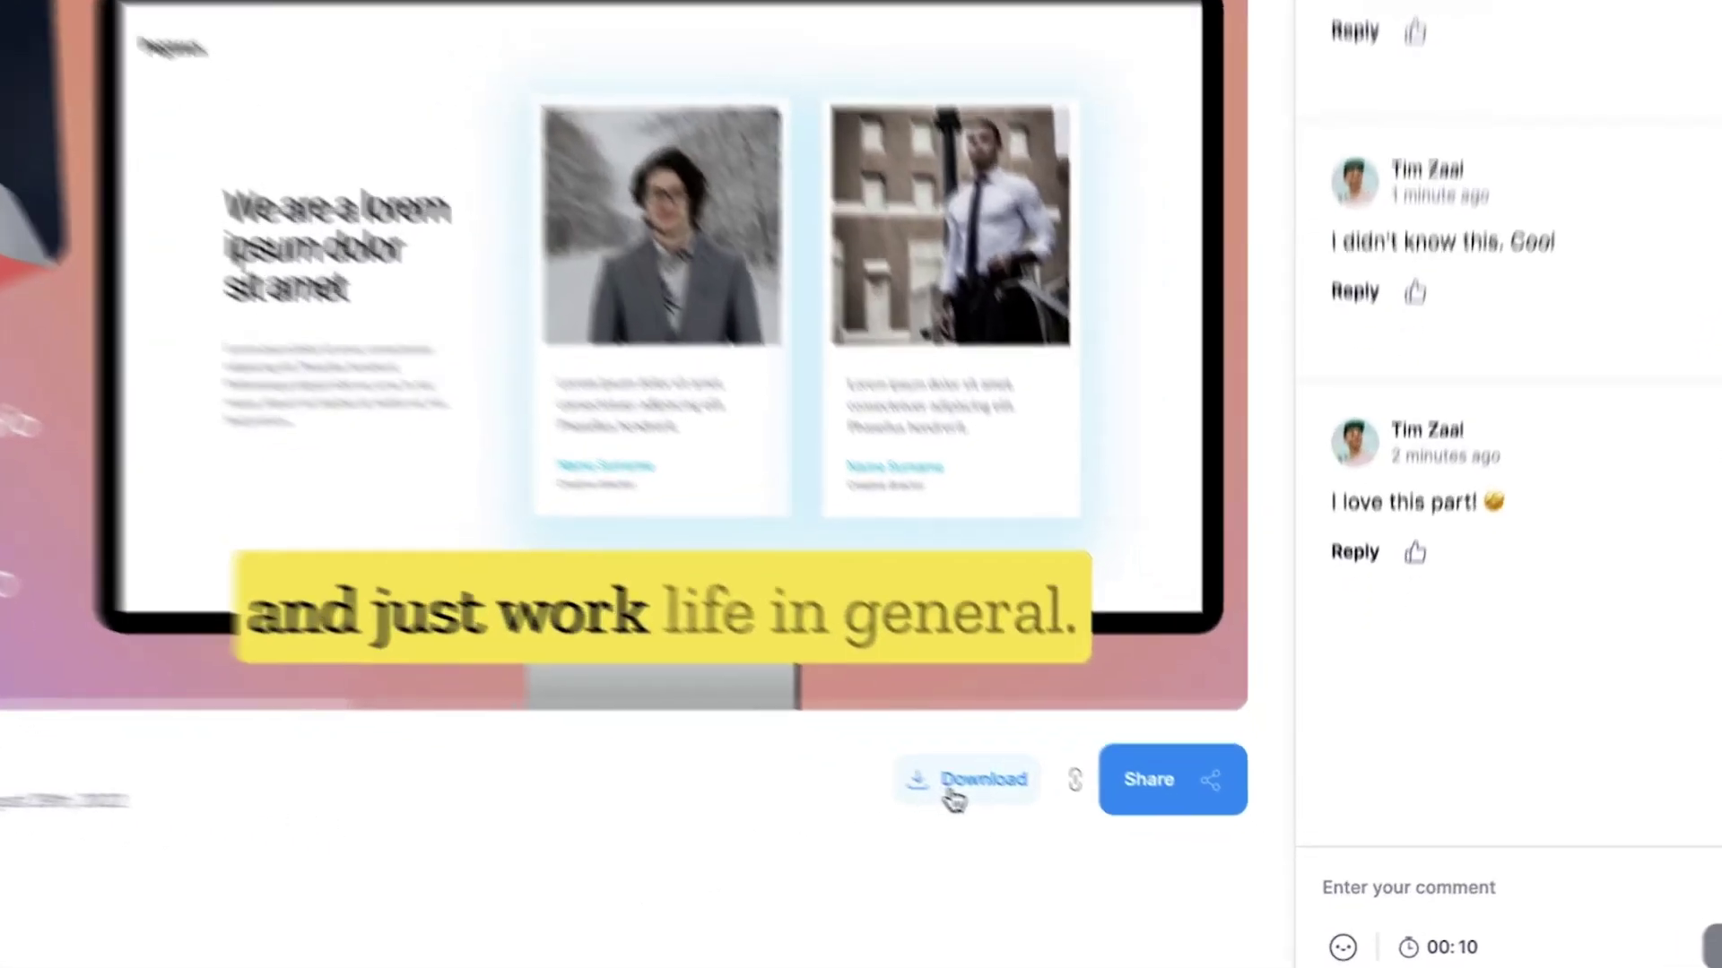
pyautogui.click(1031, 822)
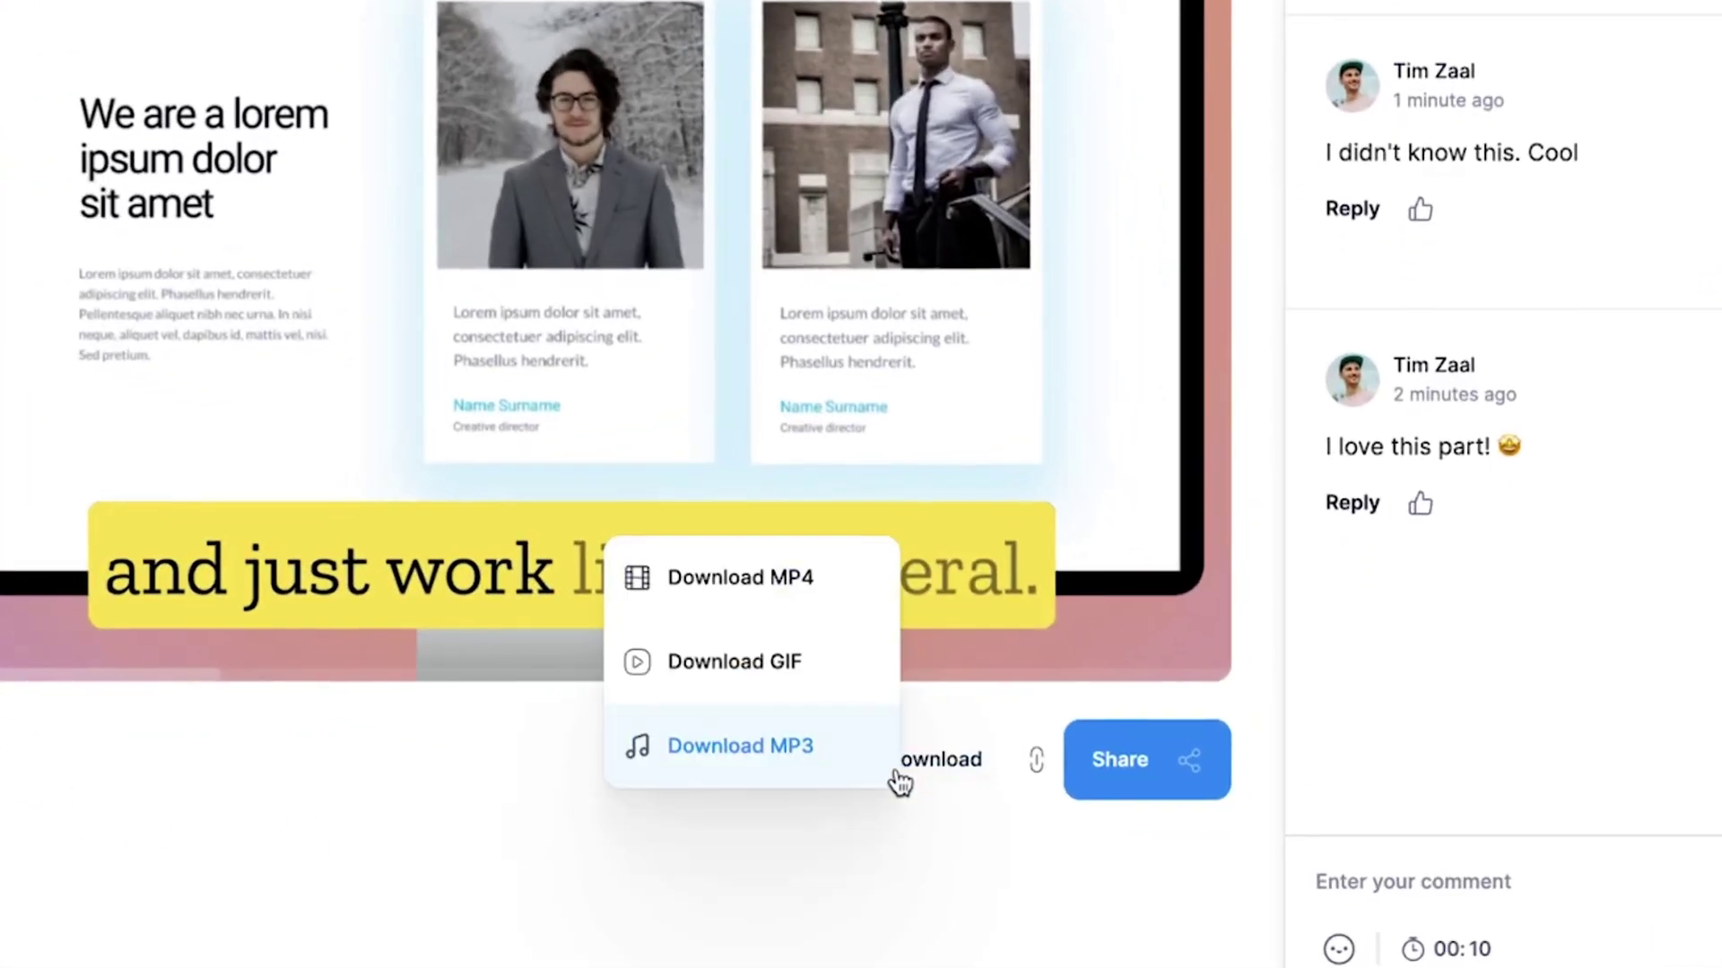
pyautogui.click(802, 597)
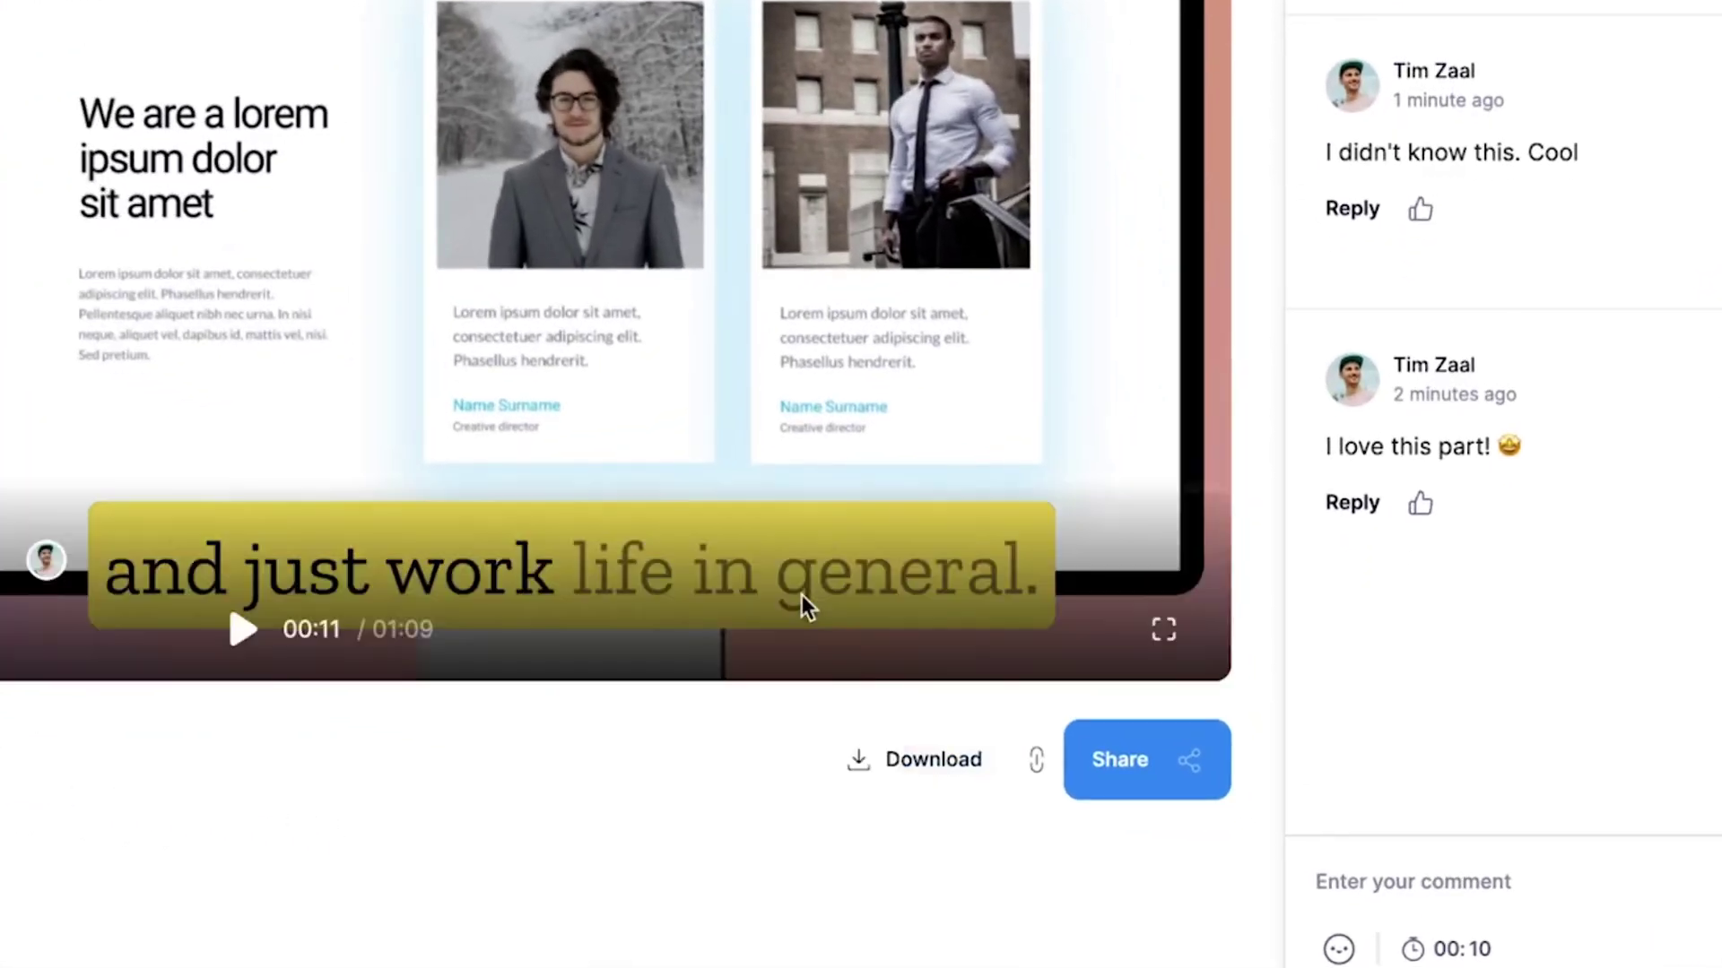